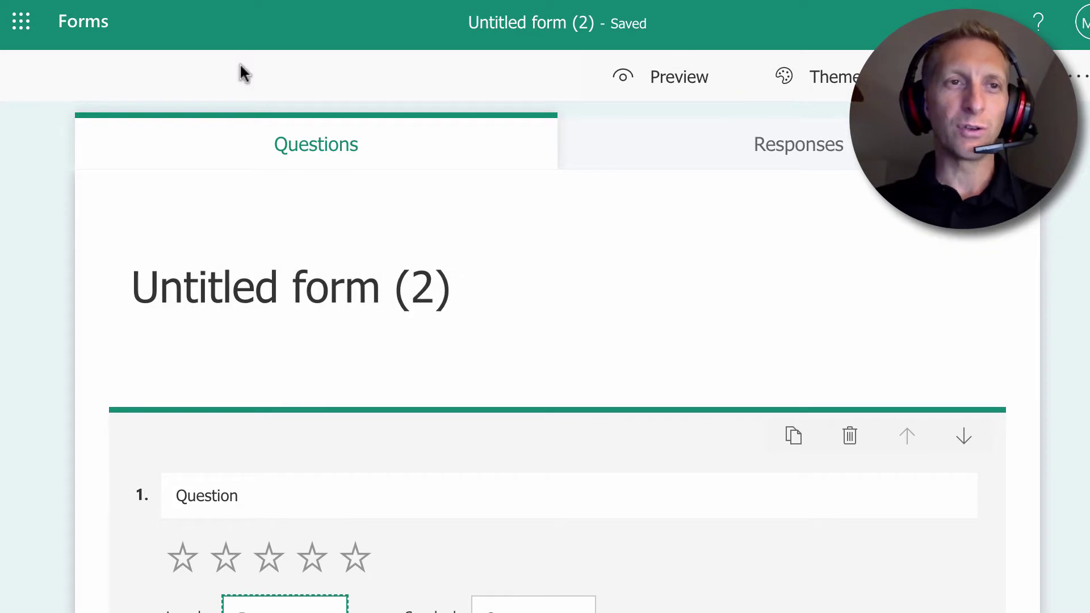
Create a new blank form in Forms and title it 'Survey by' plus the author's name.
left_click(22, 21)
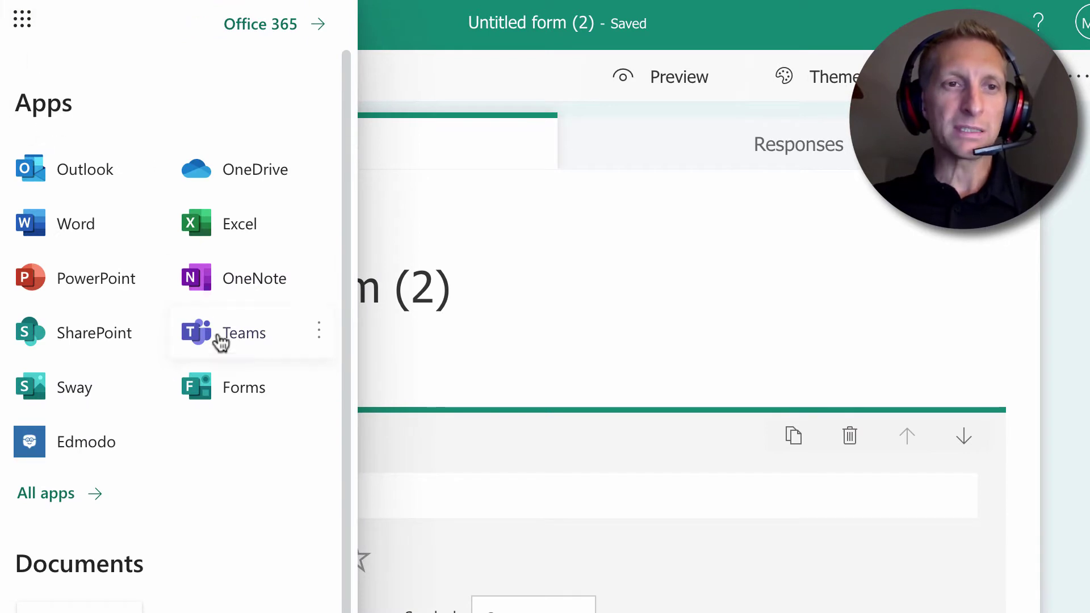
left_click(244, 391)
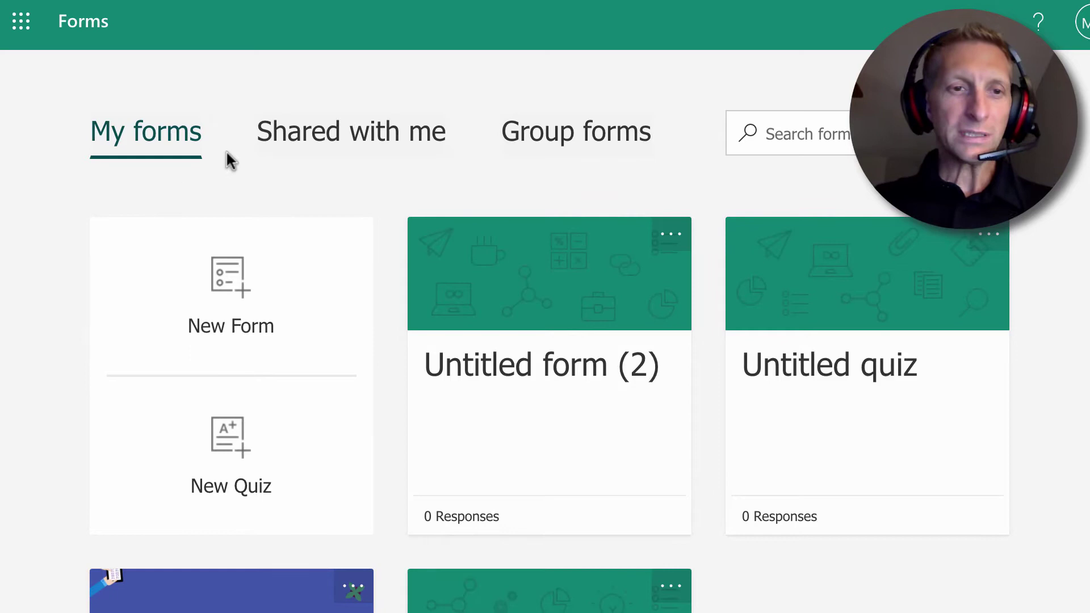
left_click(232, 290)
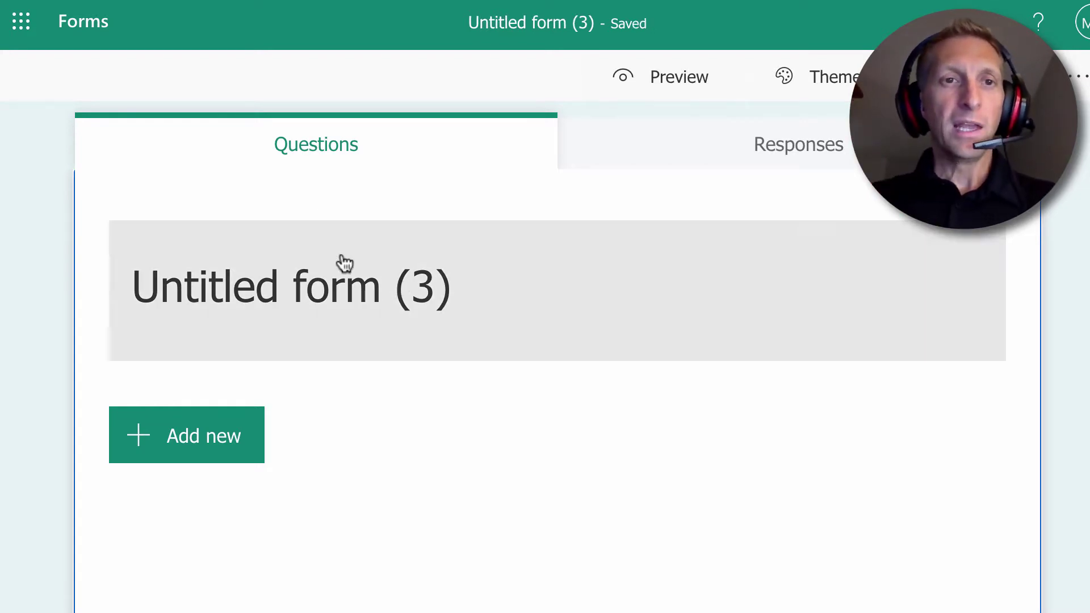
left_click(322, 288)
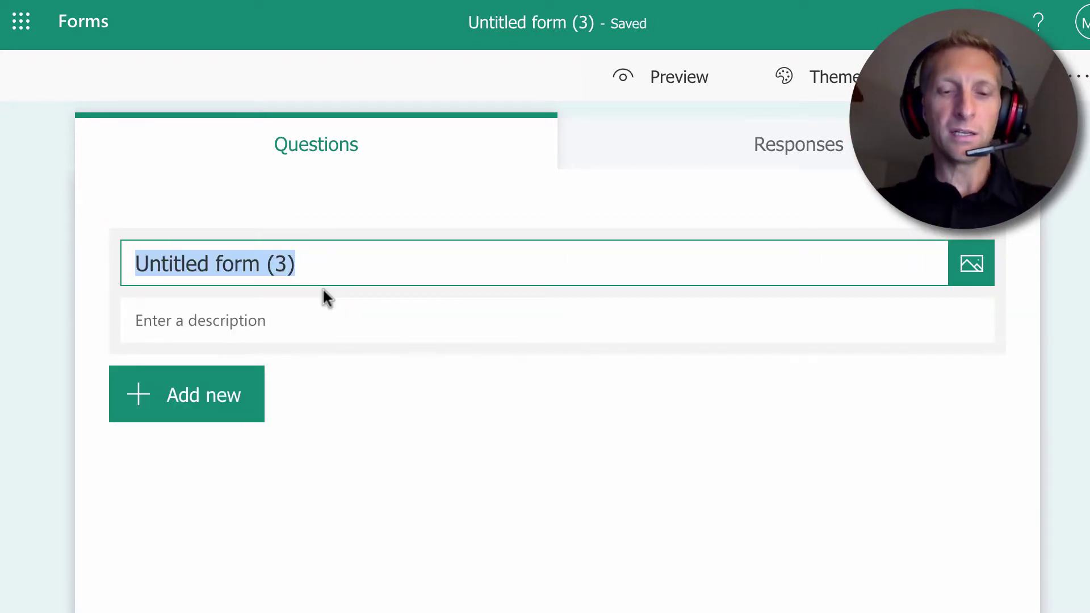
type("Survey ")
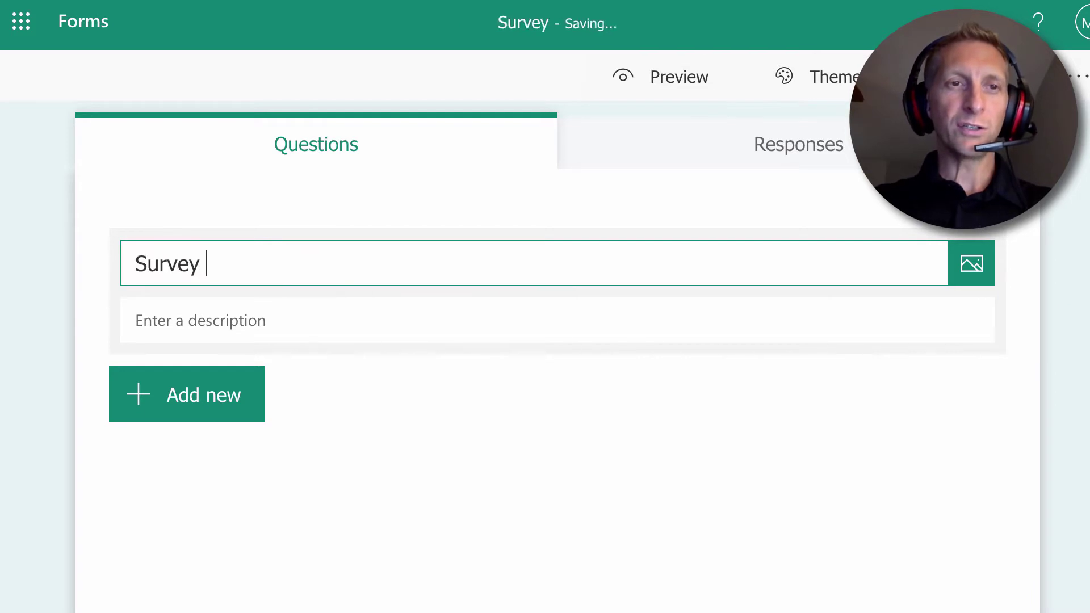
type("by Mr. Mark")
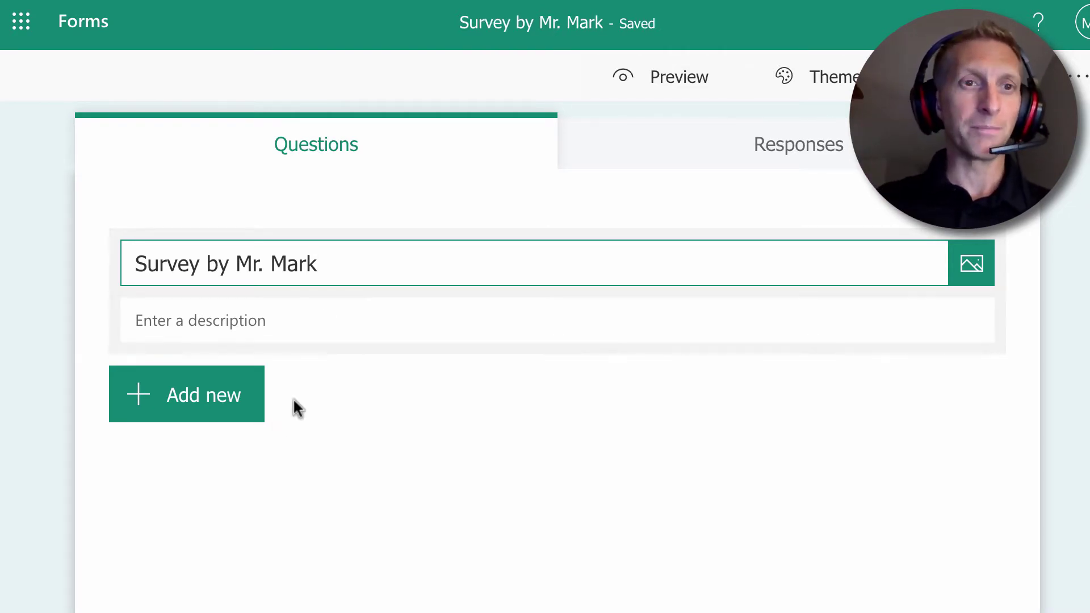
Add a required text question 1 reading 'What is your name?'.
left_click(219, 406)
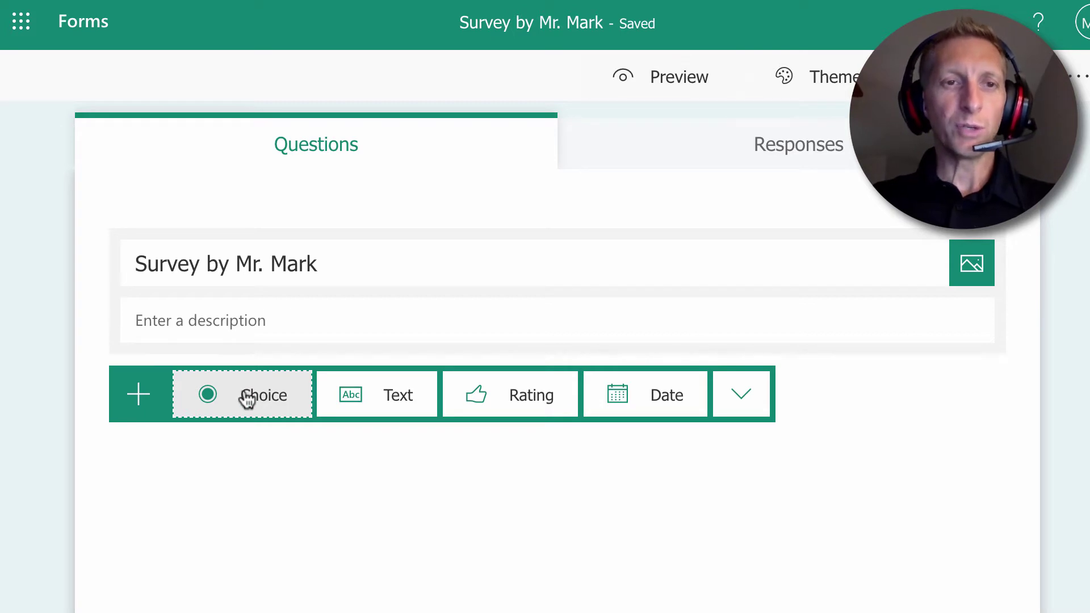
left_click(377, 405)
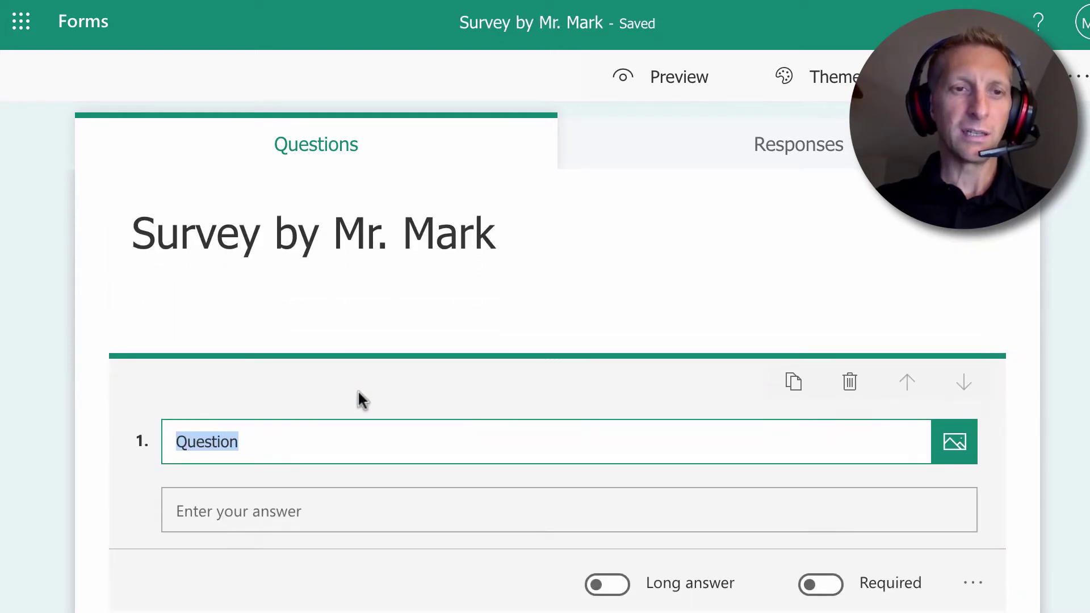
type("What is your ")
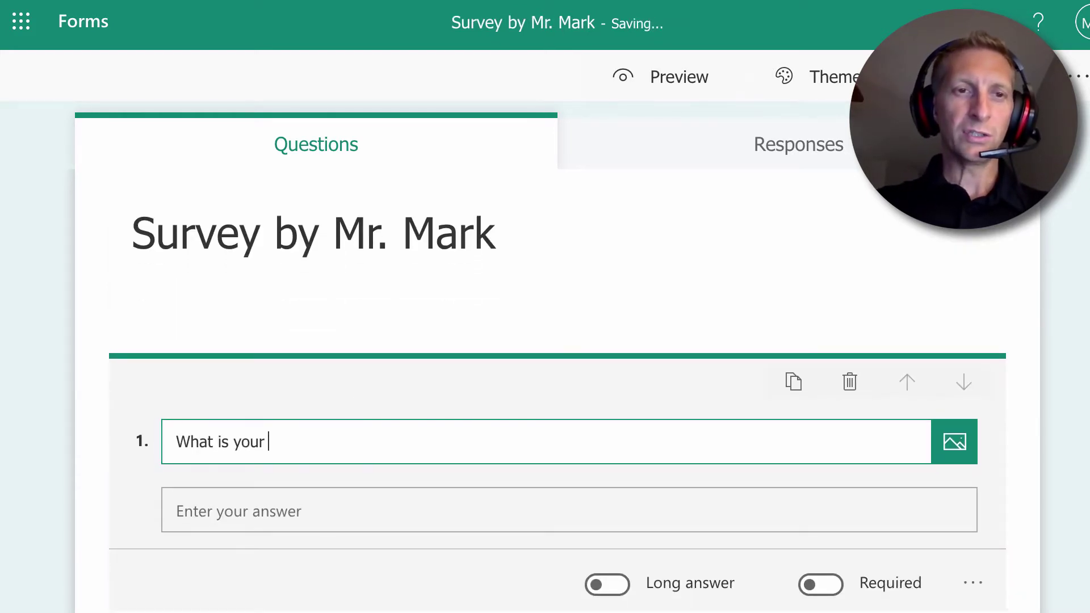
type("n")
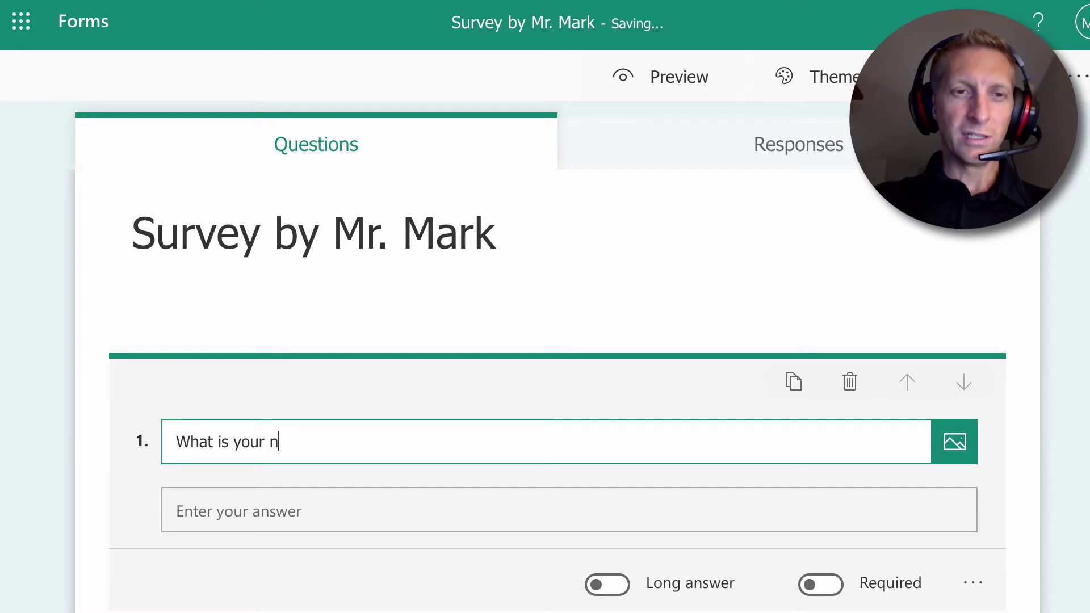
type("ame")
key("BackSpace")
type("me?")
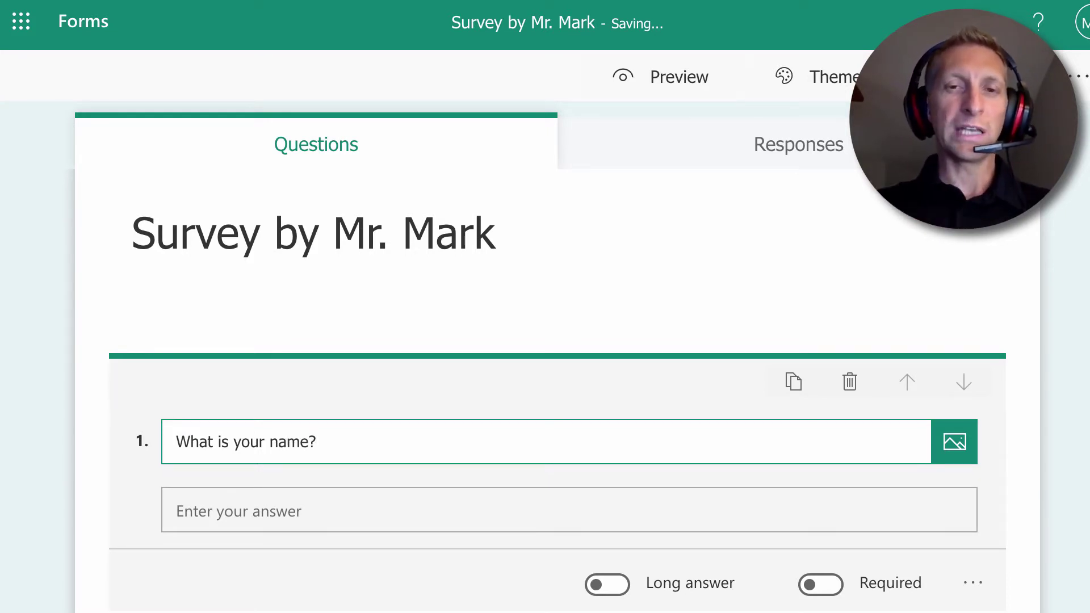
left_click(251, 509)
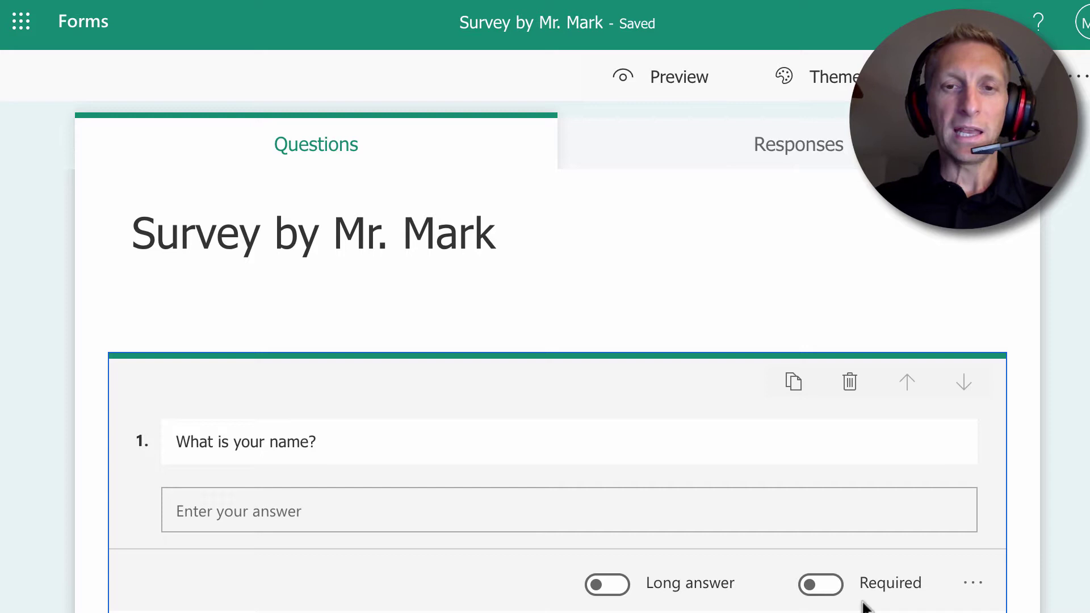
left_click(817, 588)
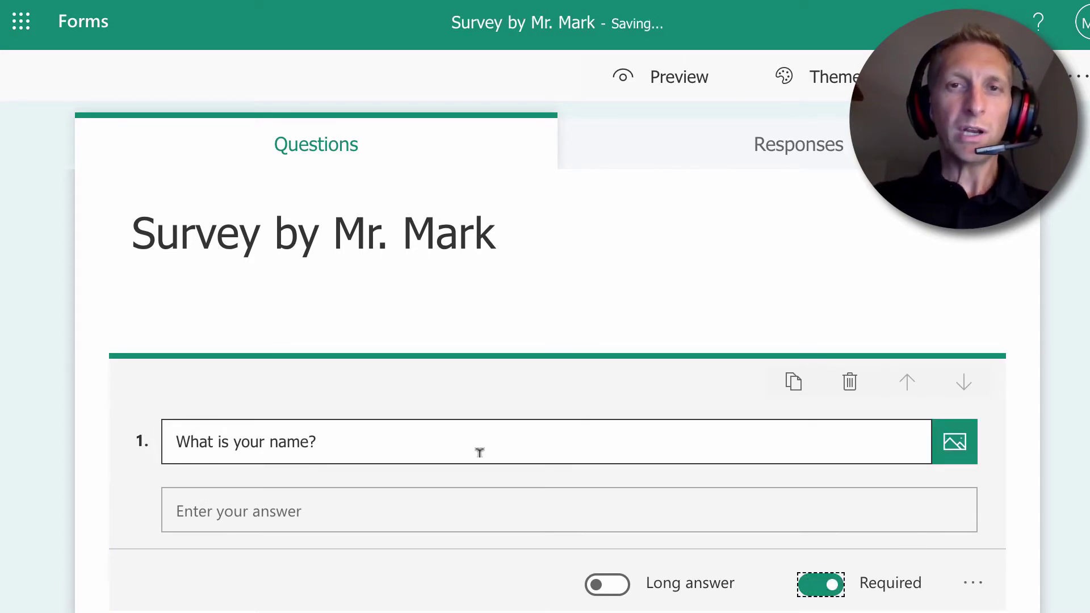
left_click(1075, 82)
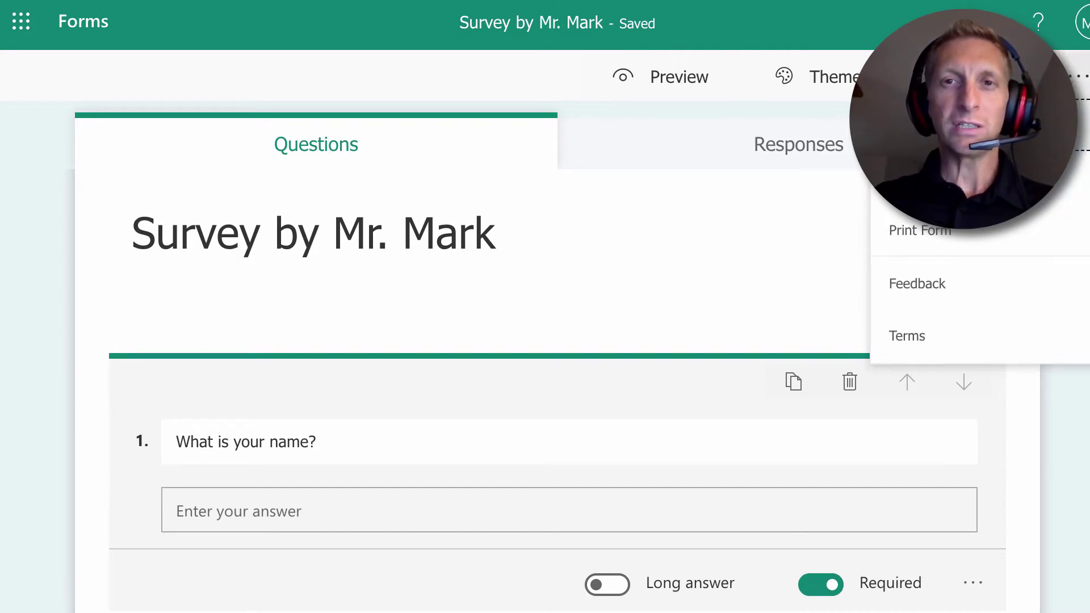
left_click(919, 178)
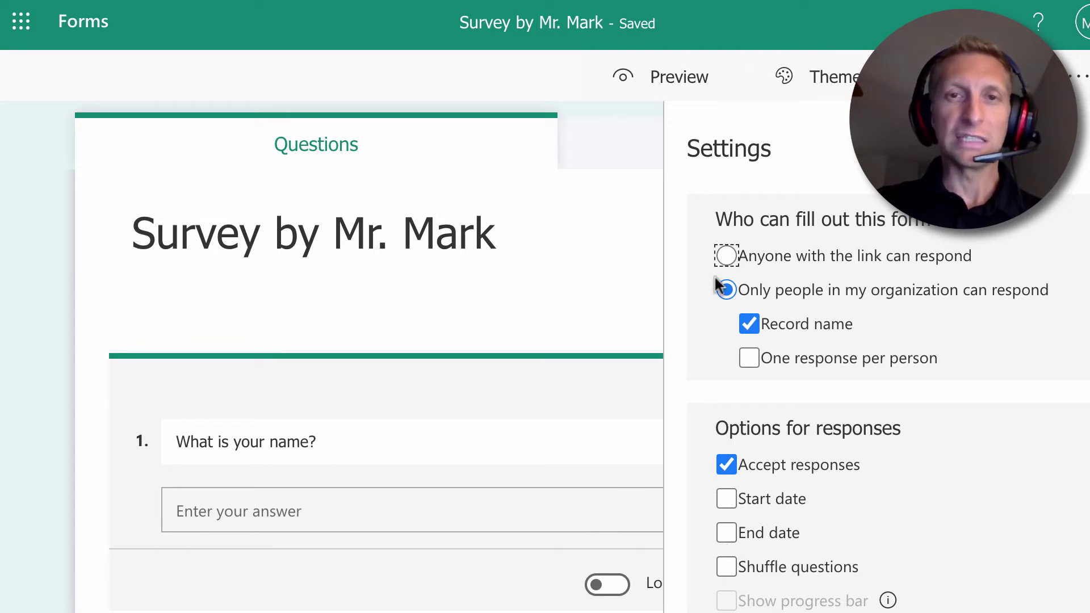
left_click(509, 350)
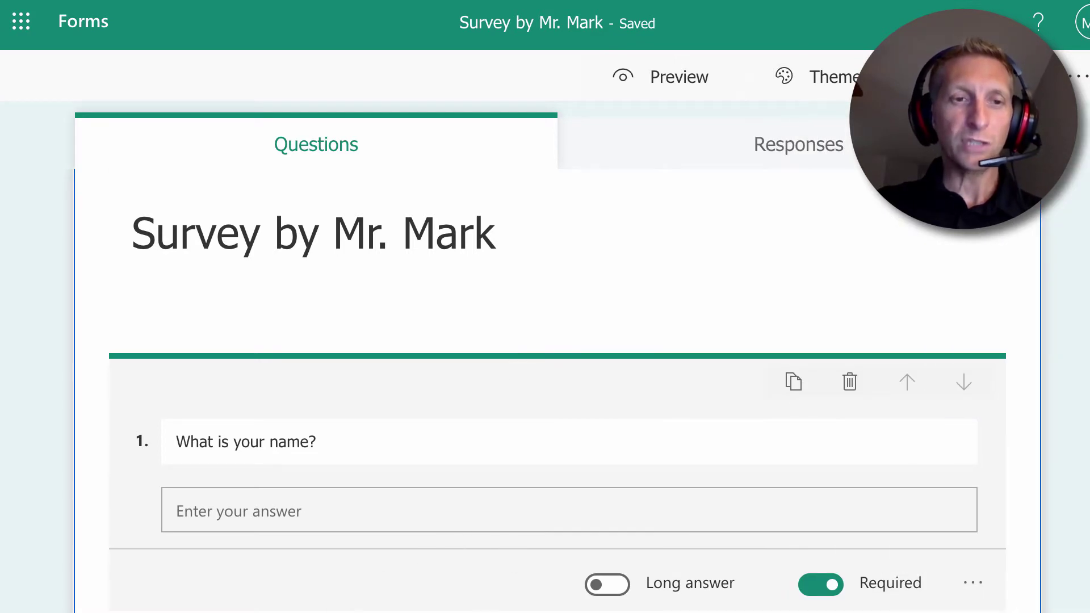
Add rating question 2, 'How would you rate the new Disney movie, Mulan?', with 5 levels.
scroll(329, 522, "down", 3)
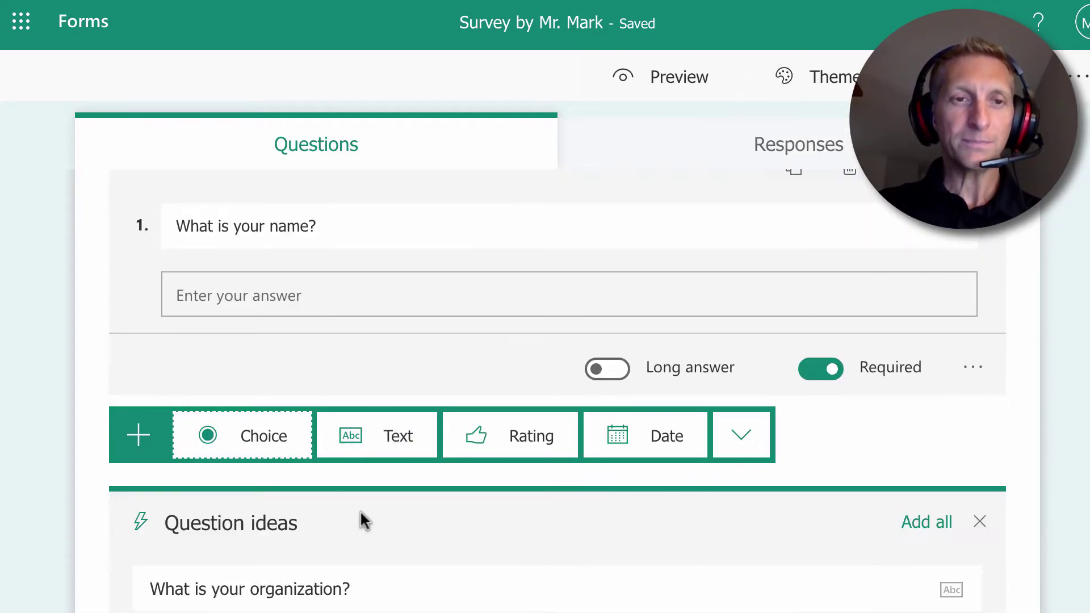
left_click(518, 441)
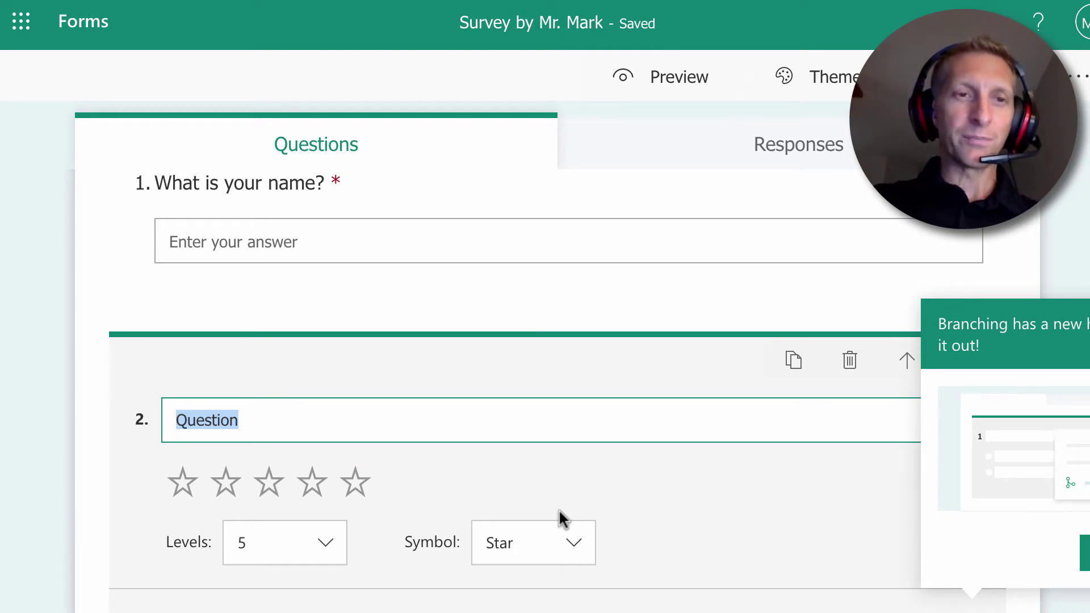
type("Wha")
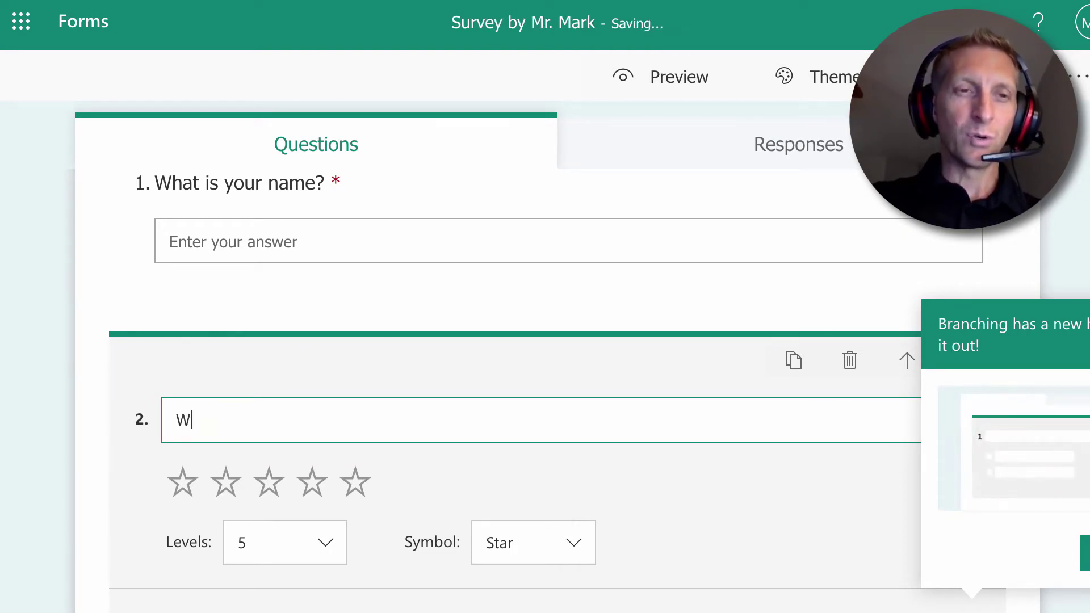
key("BackSpace")
key("BackSpace")
key("BackSpace")
type("How wo")
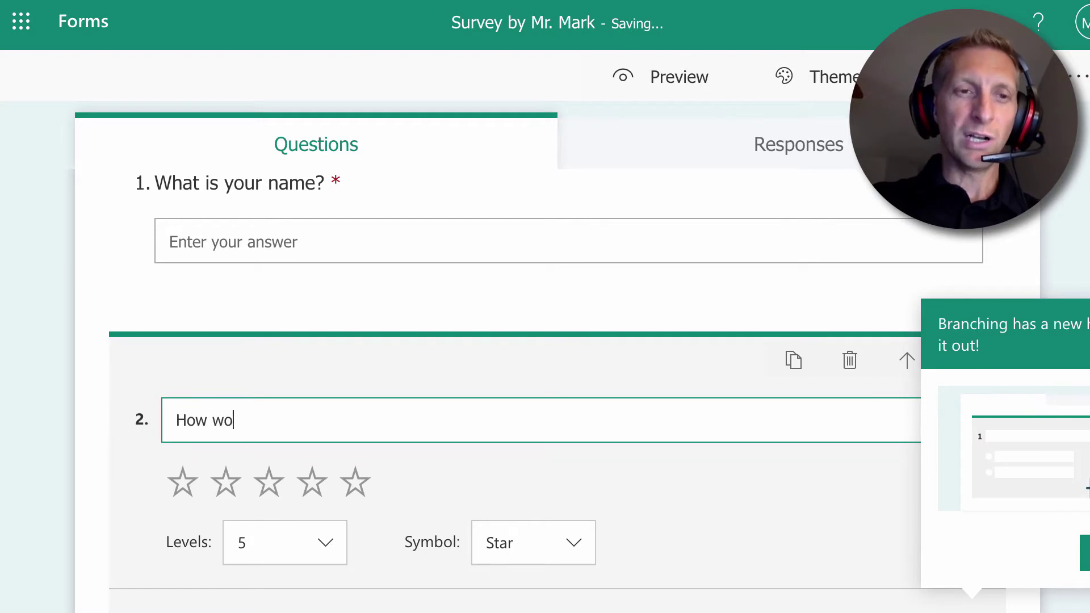
type("uld you rate ")
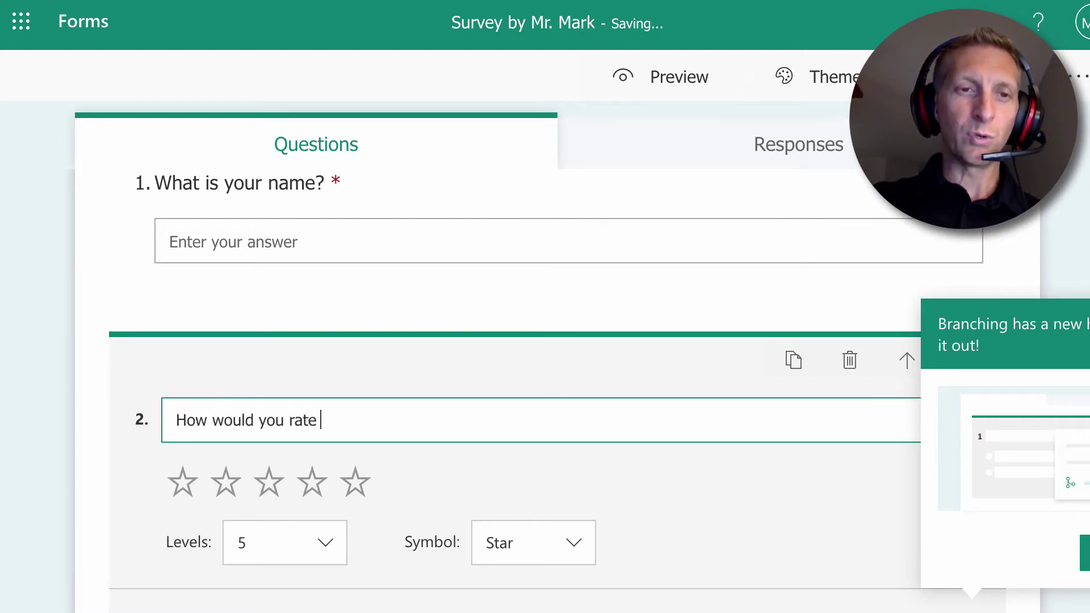
type("the new ")
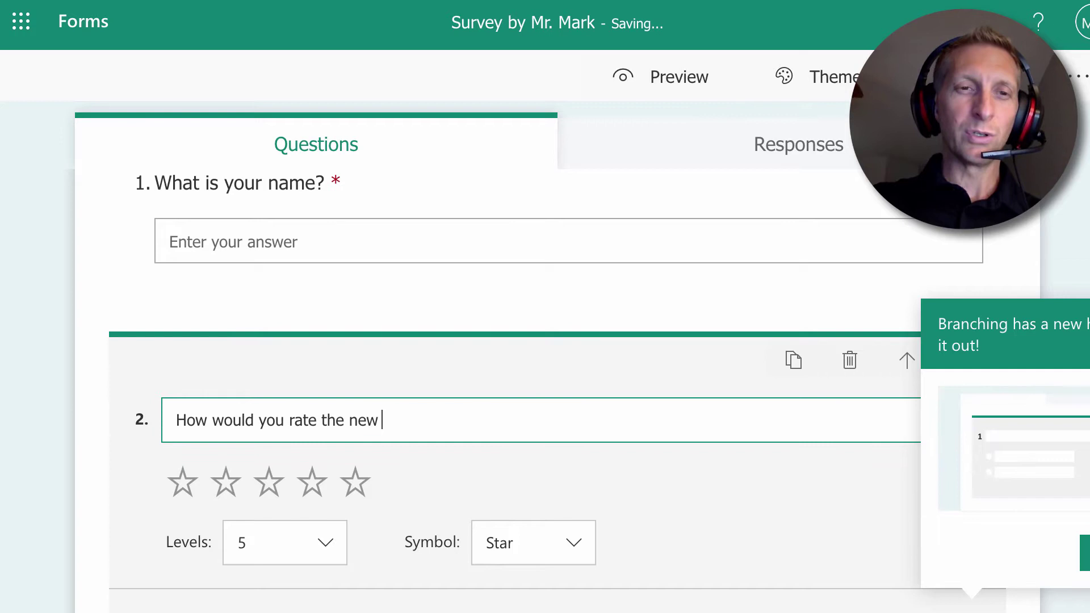
type("Disney movi")
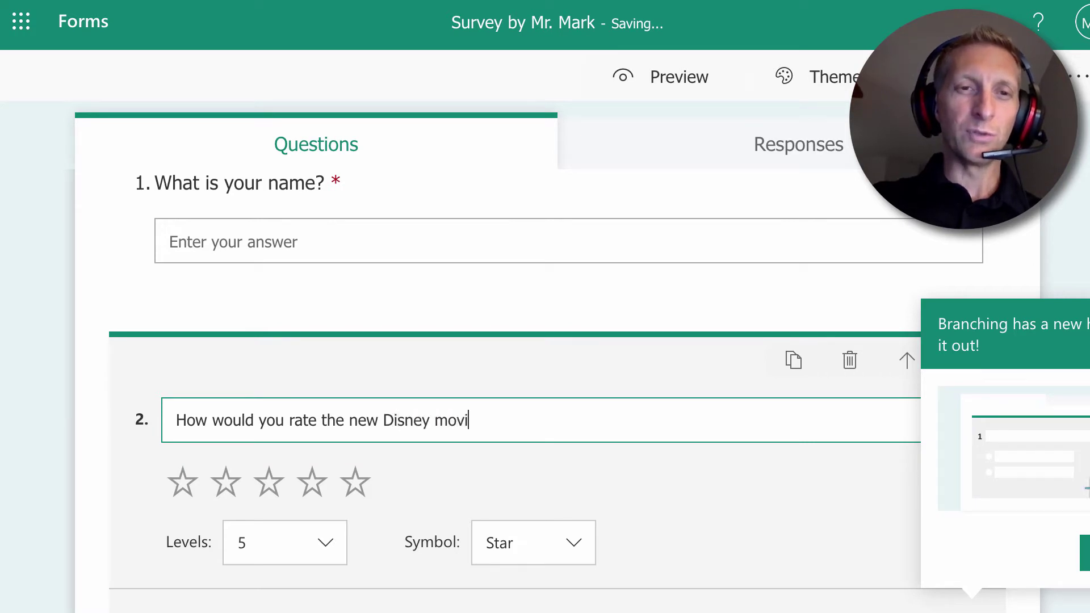
type("e, Mulan?")
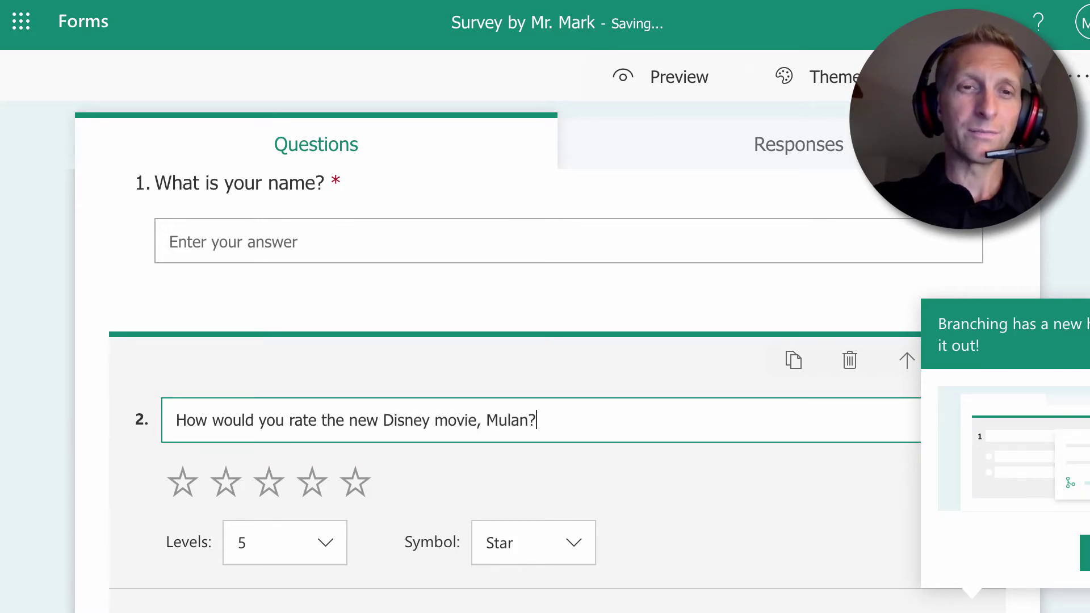
left_click(359, 478)
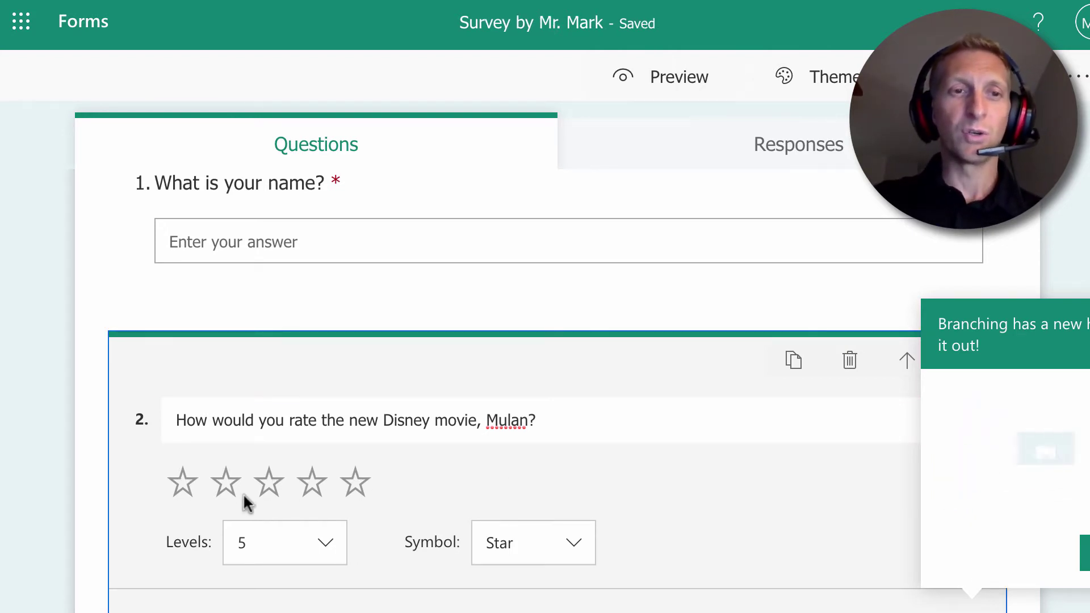
left_click(331, 546)
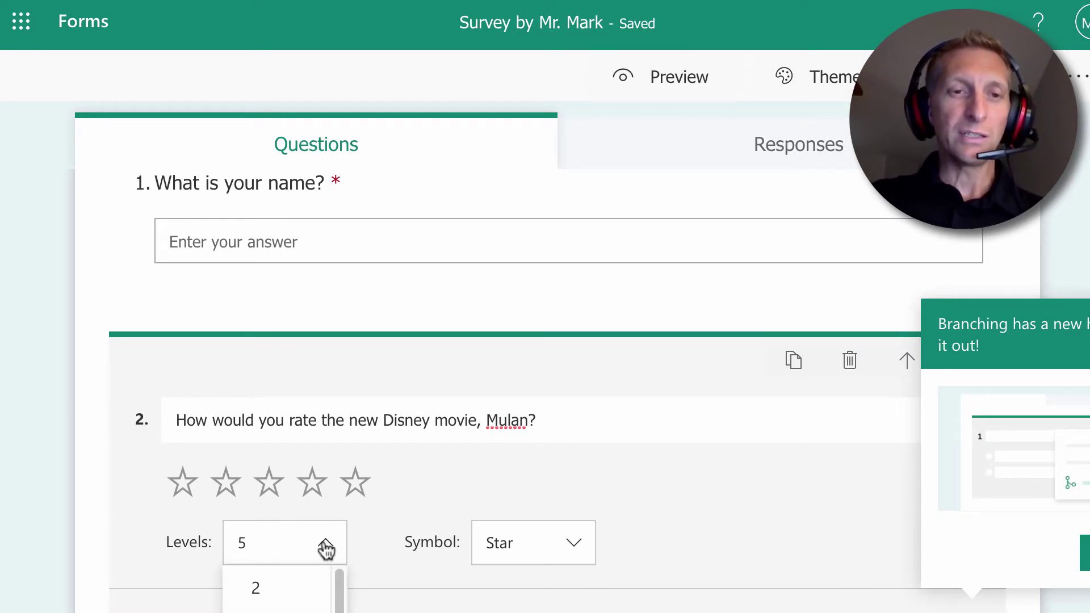
left_click(405, 497)
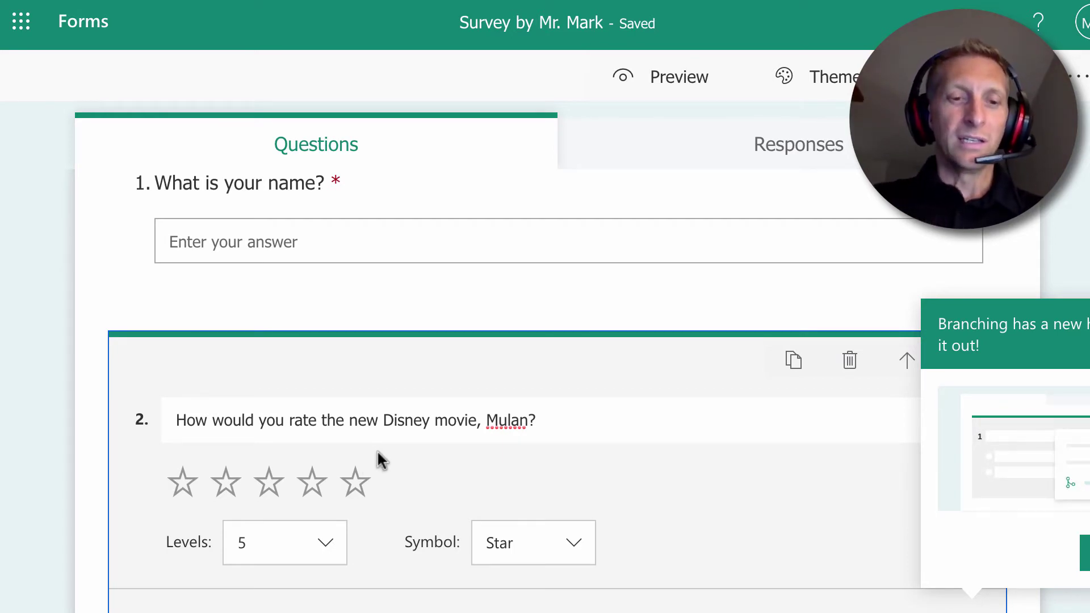
left_click(476, 427)
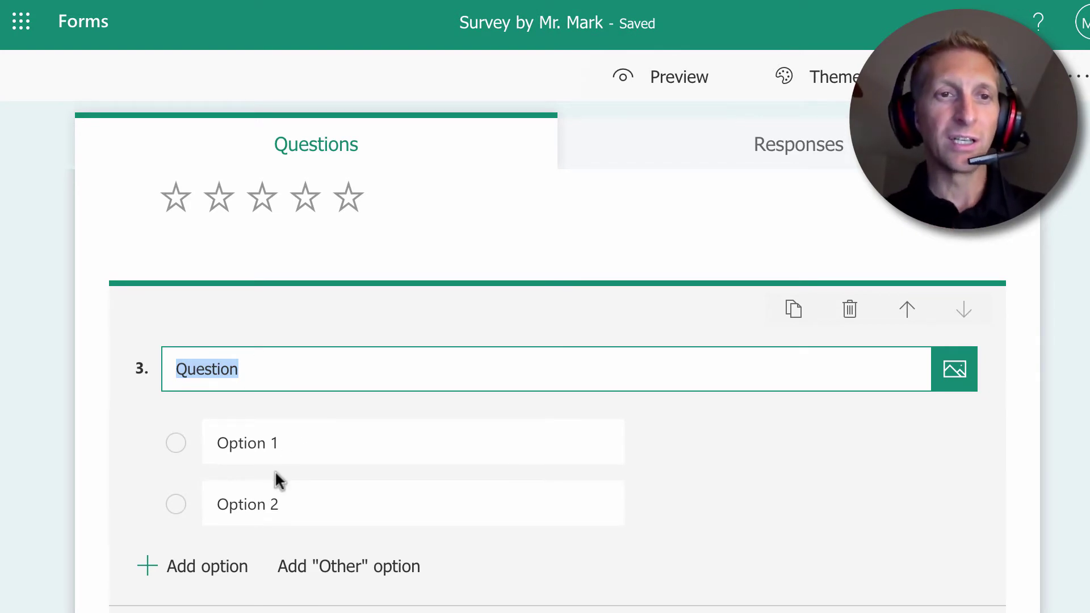
Select the 'Question' placeholder text in choice question 3's title.
left_click_drag(238, 366, 177, 367)
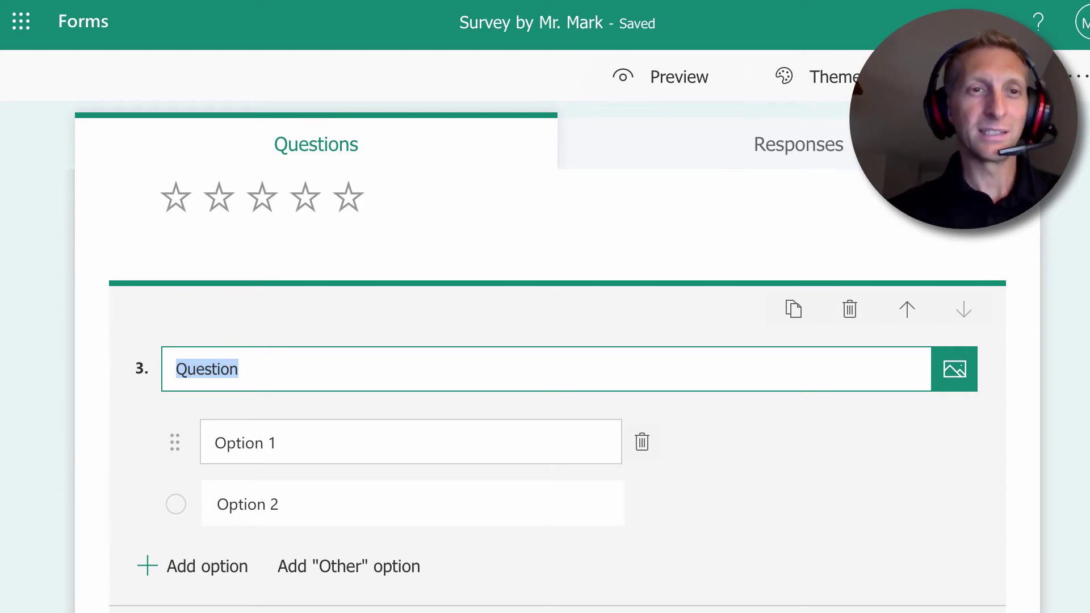
Title question 3 'Which animal is the most strong in your opinion?'.
key("BackSpace")
type("Whi")
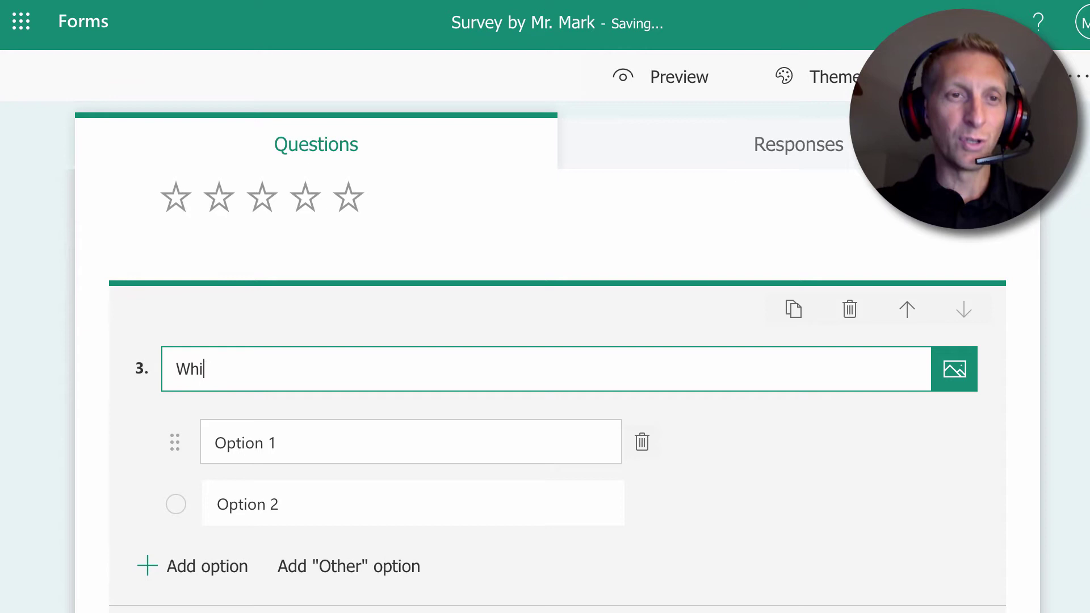
type("ch animal i")
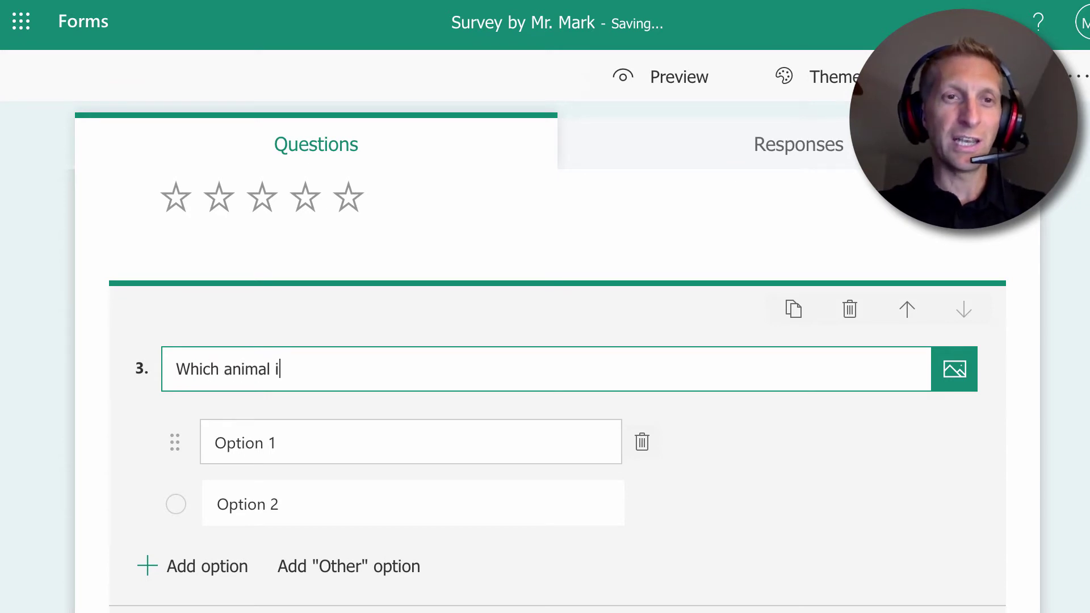
type("s the mos")
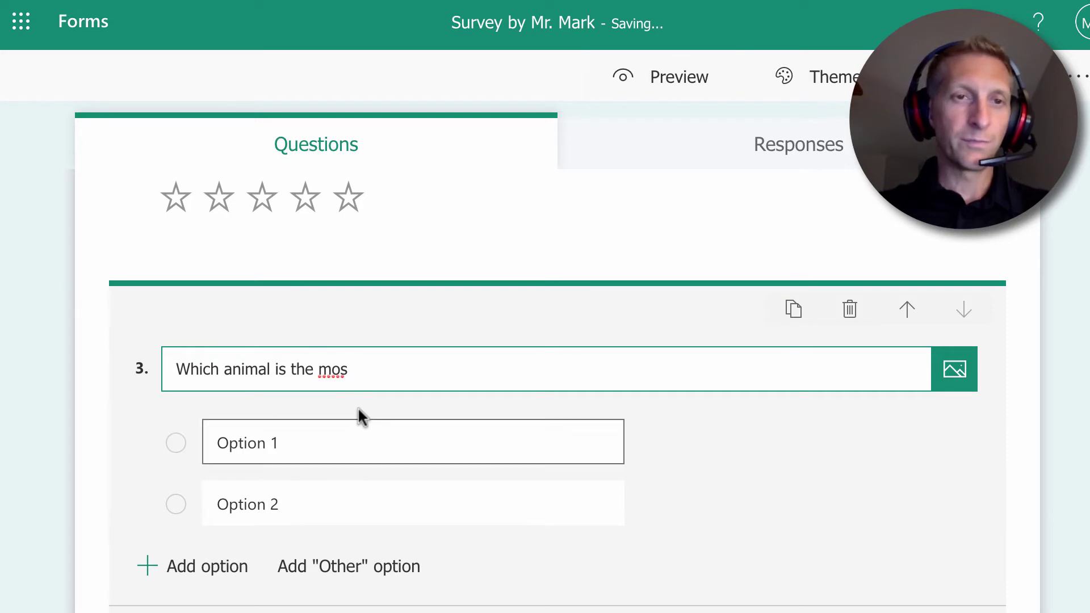
type("t ")
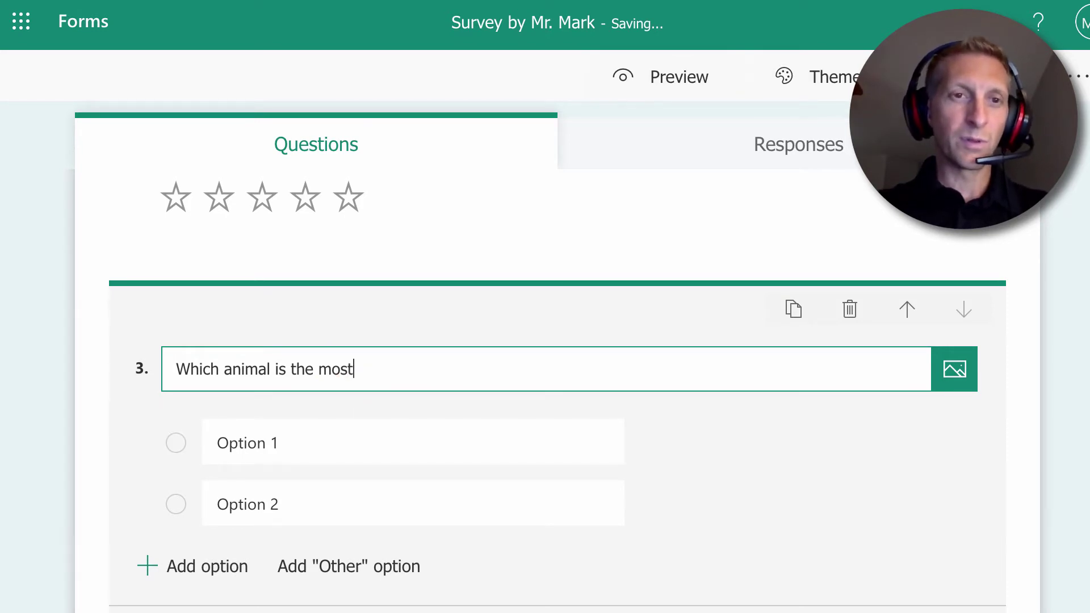
type("strong?")
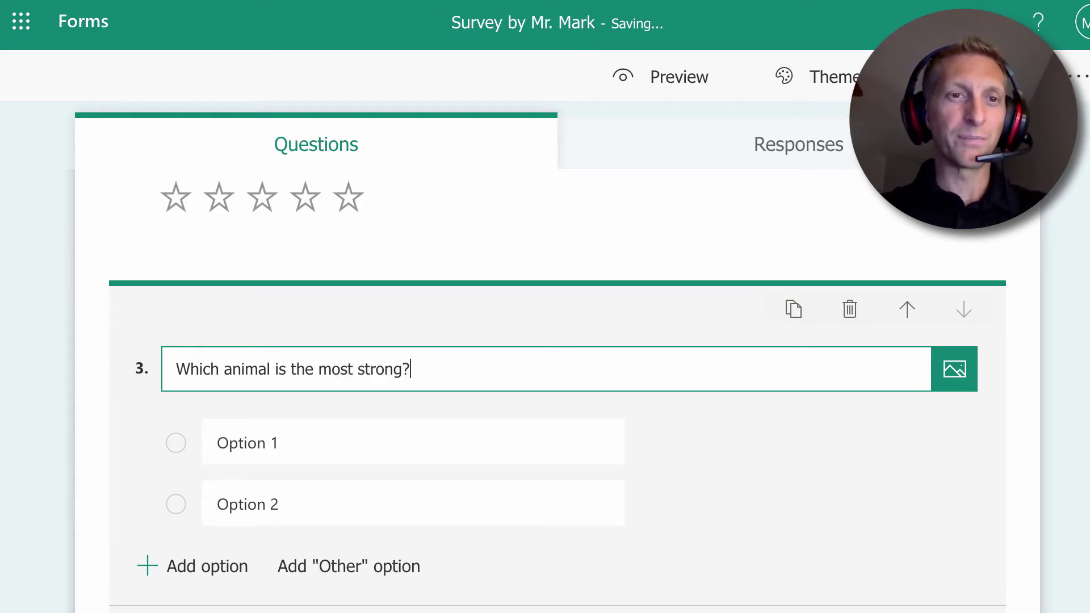
key("BackSpace")
type("in ")
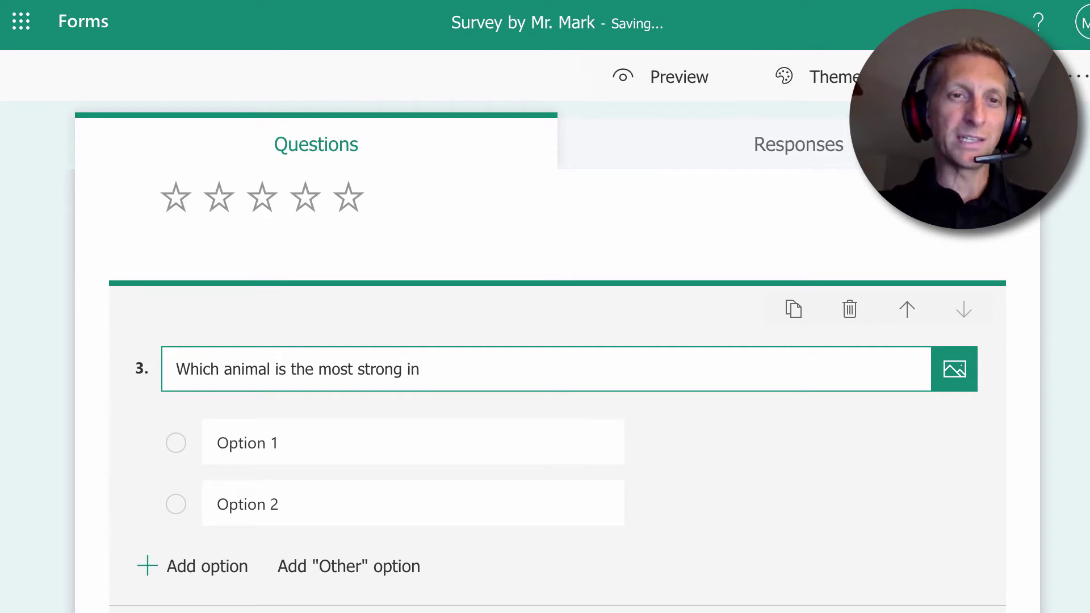
type("your o")
key("BackSpace")
type("o")
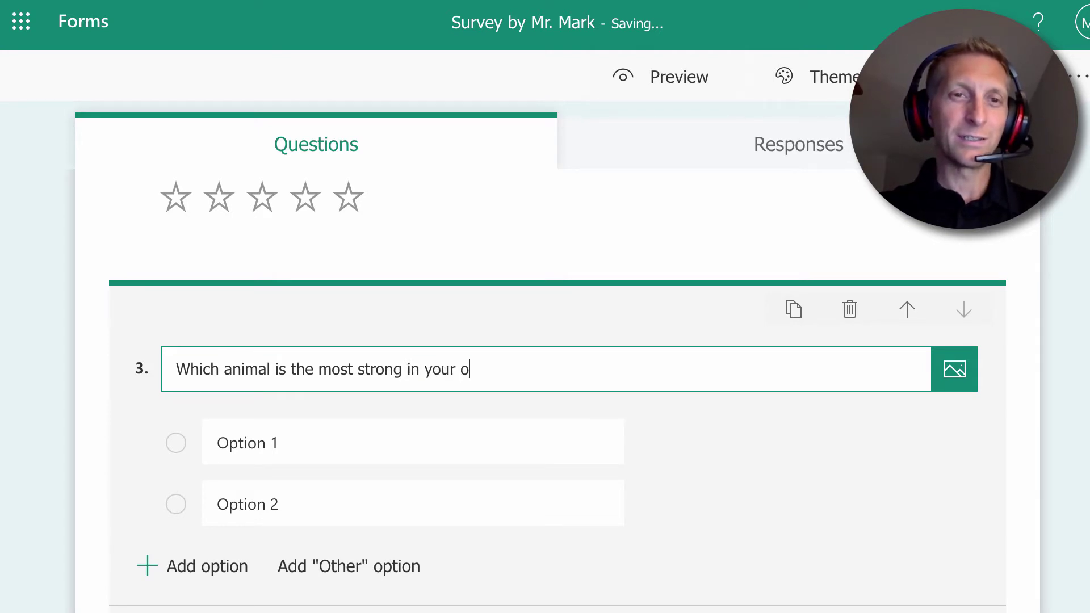
type("pinion?")
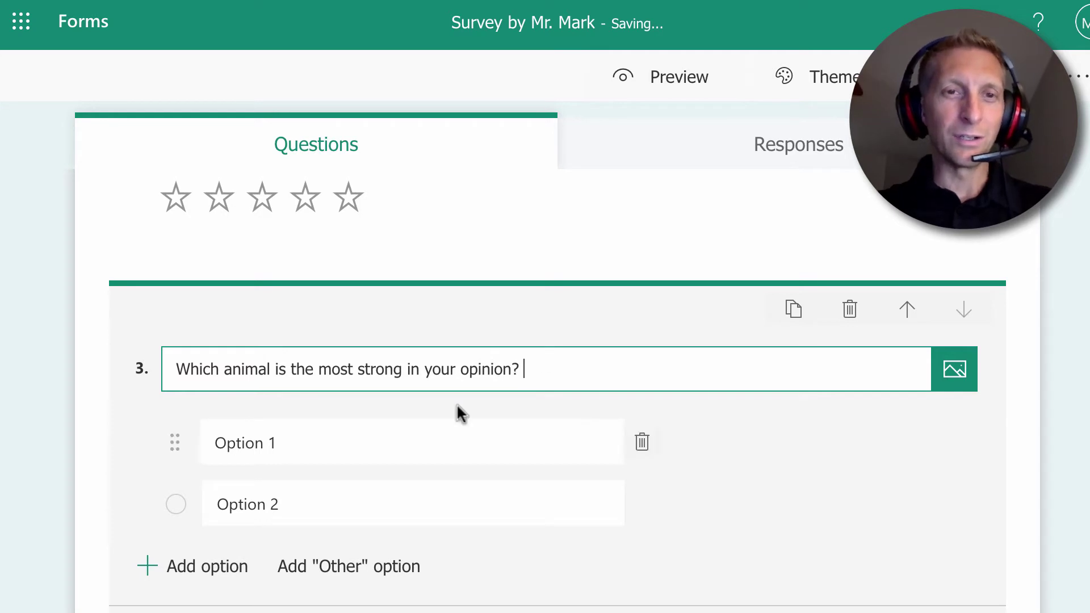
double_click(478, 366)
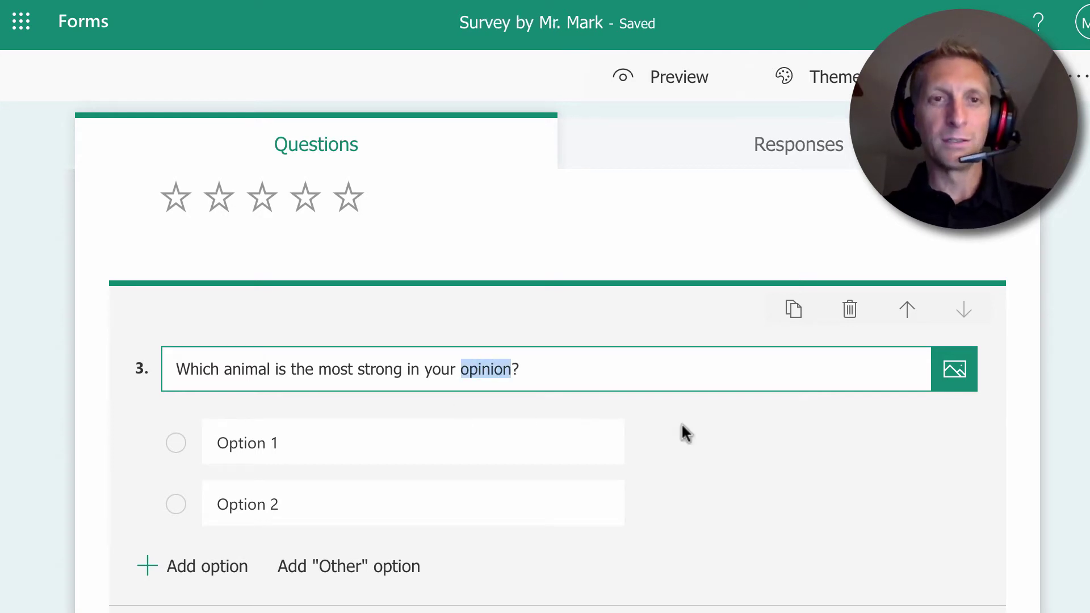
left_click(710, 568)
Set the answer choices to Lion, Shark, Hippo and Cobra.
left_click(301, 422)
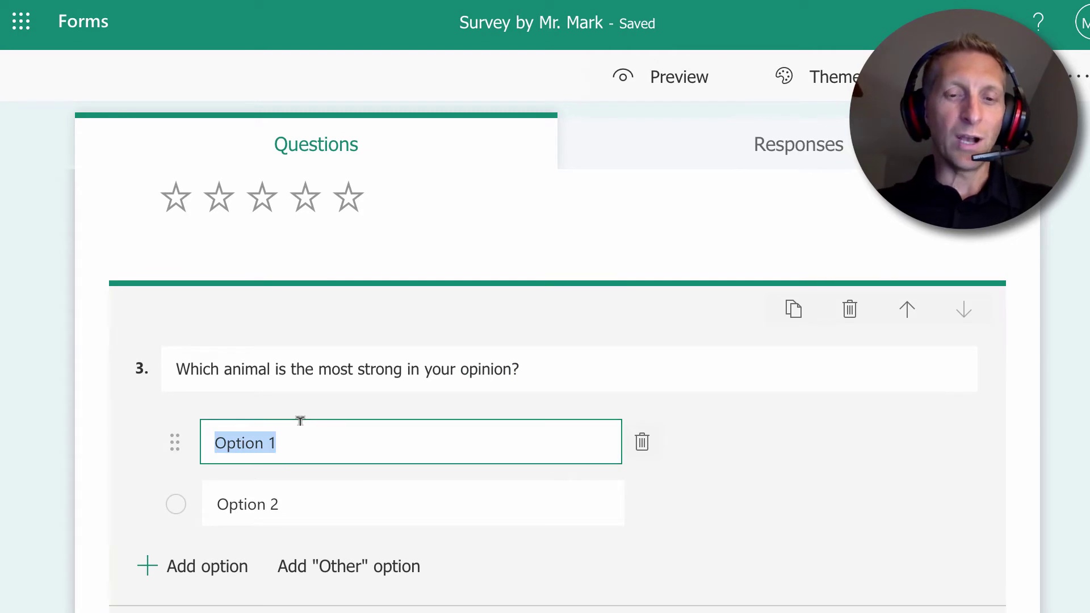
type("Lion")
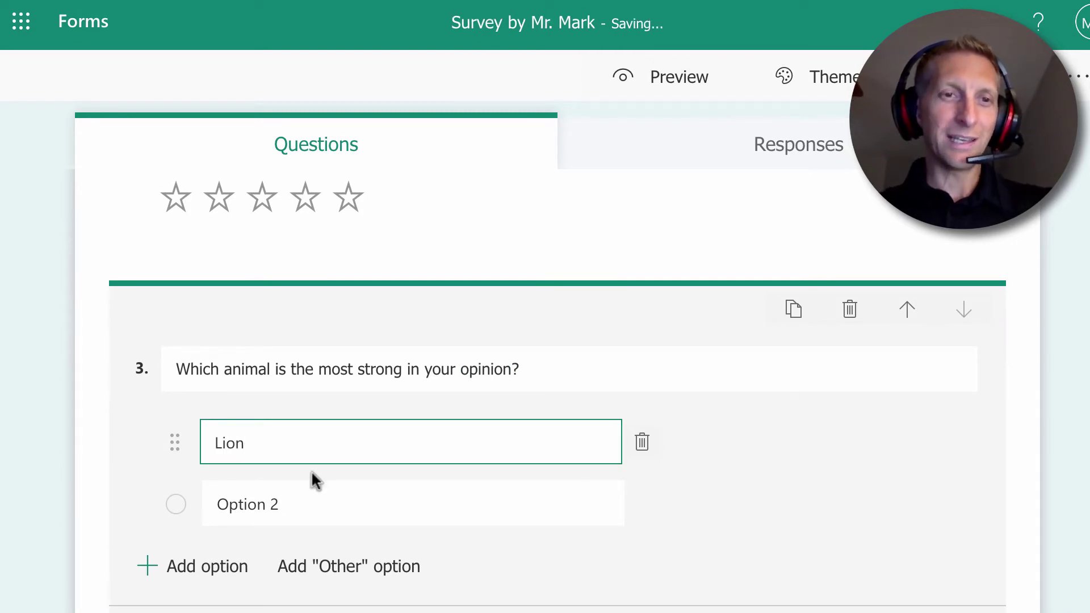
left_click(303, 493)
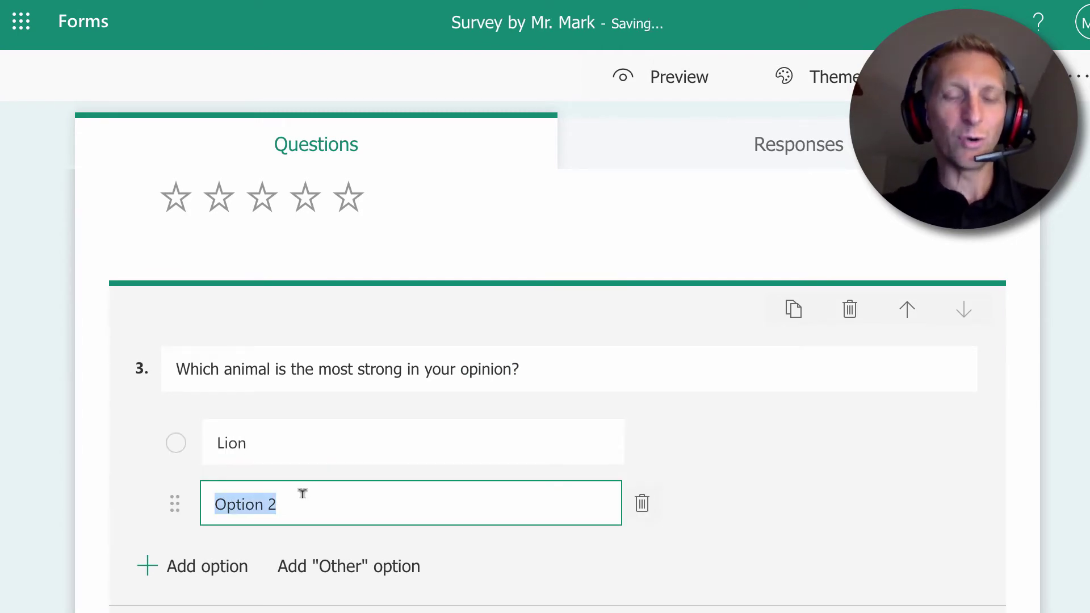
type("K")
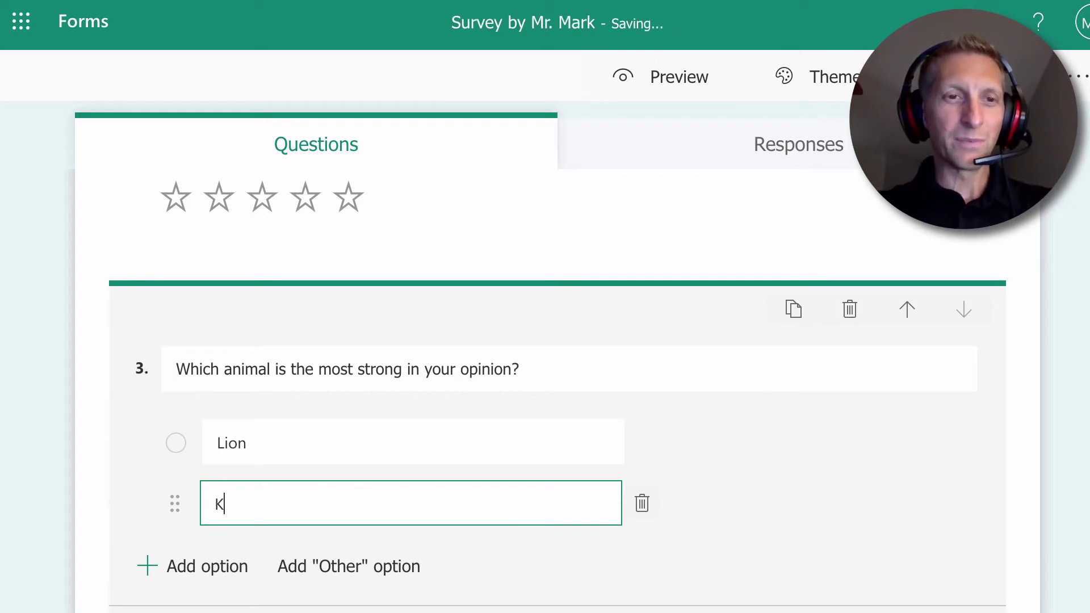
key("BackSpace")
type("Shark")
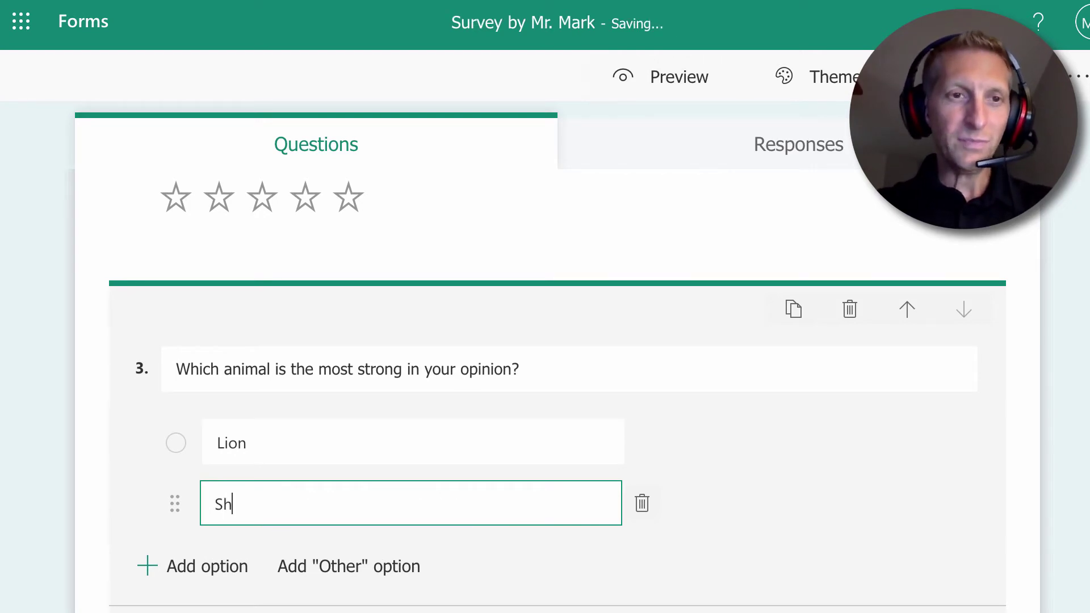
left_click(218, 568)
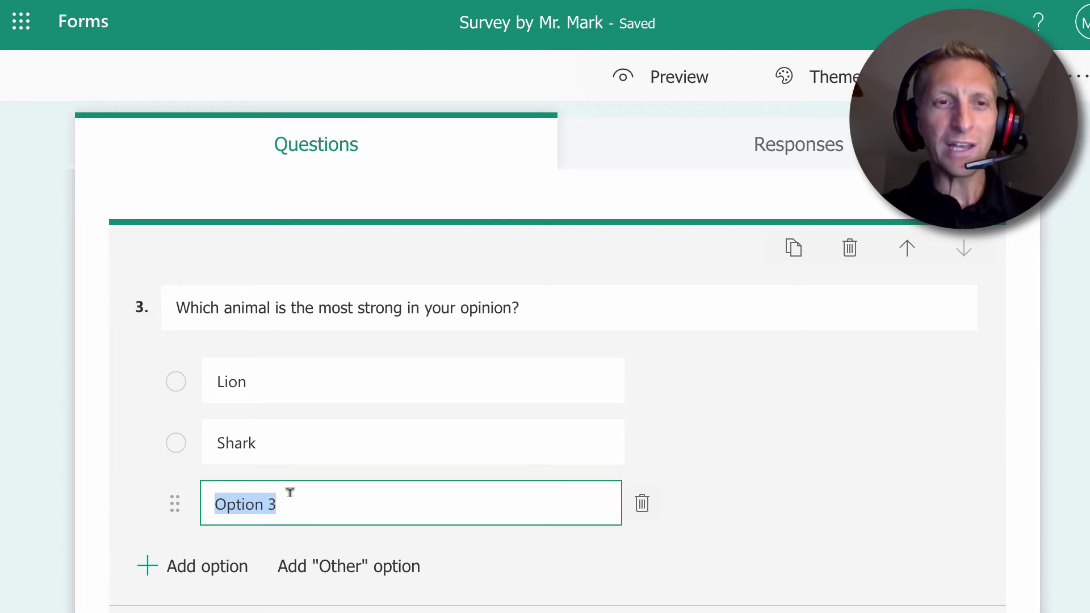
type("Hippo")
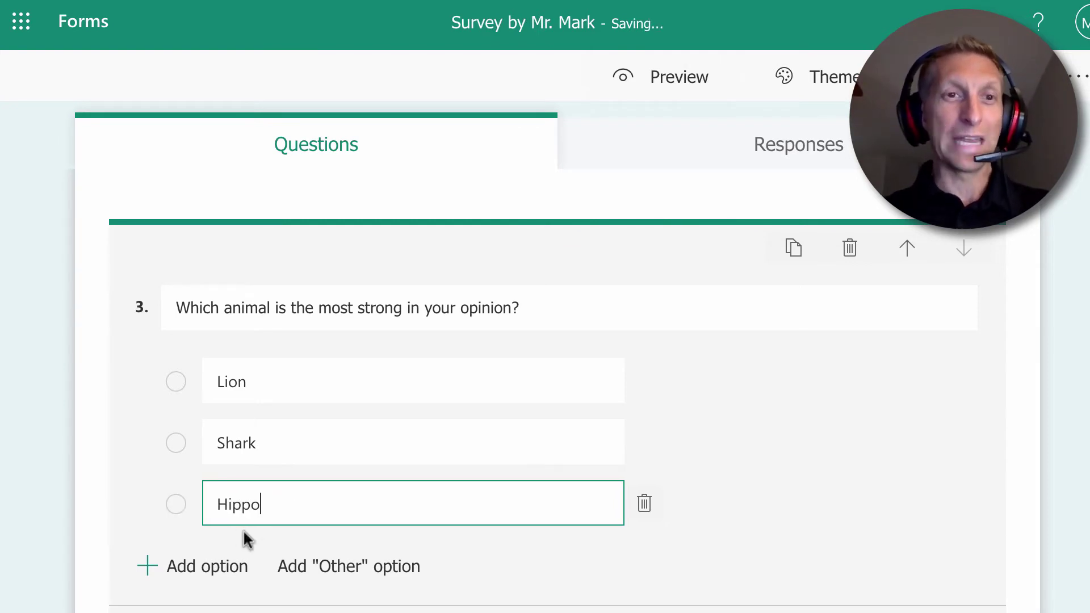
left_click(233, 568)
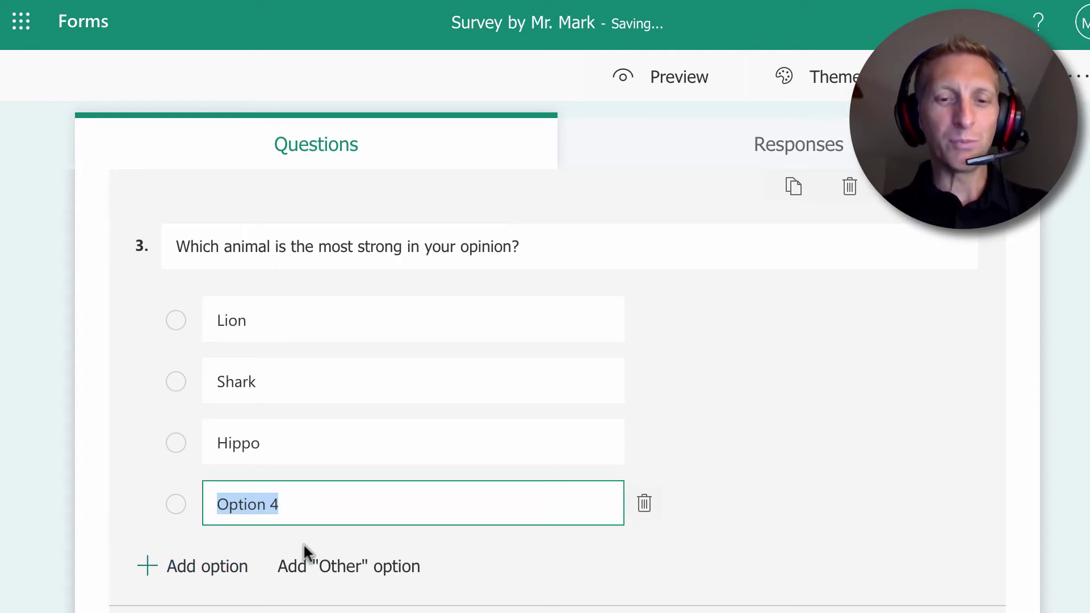
type("Cobra")
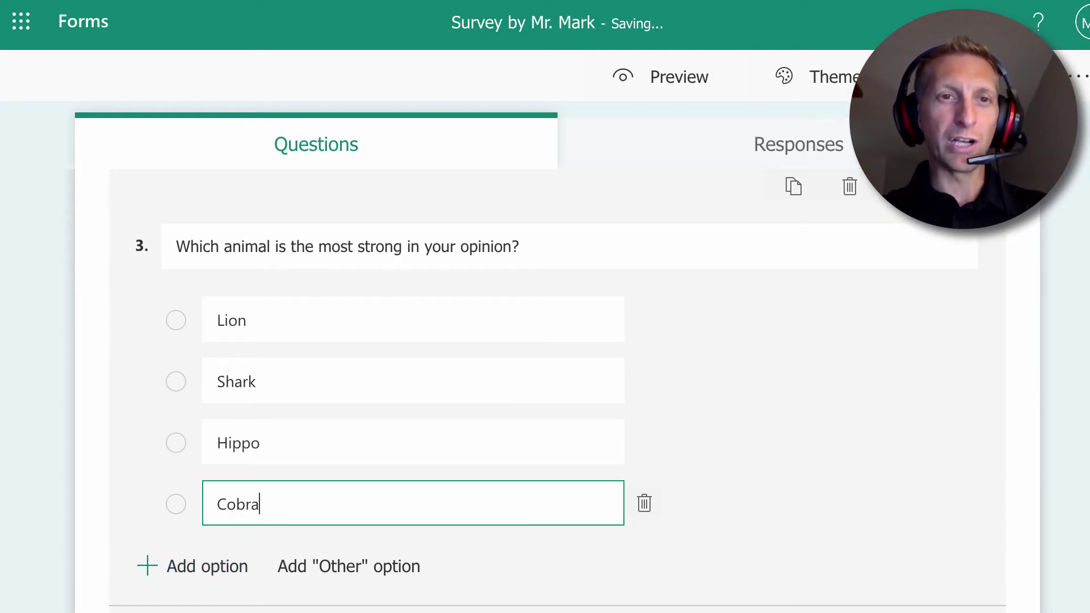
Replace 'strong' with 'dangerous' in question 3's title.
left_click(403, 243)
double_click(379, 245)
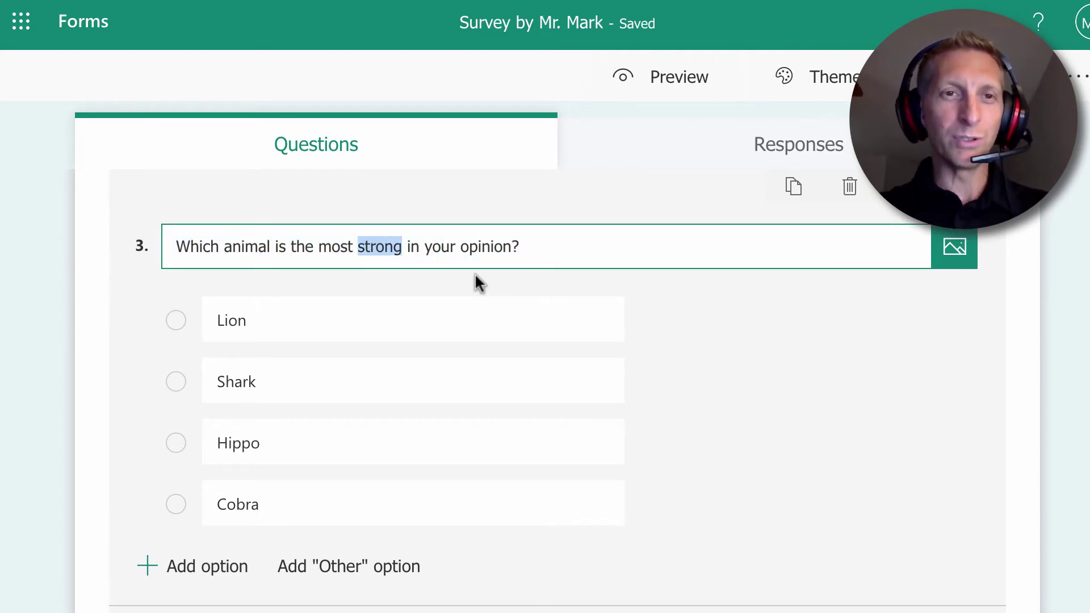
type("dangerou")
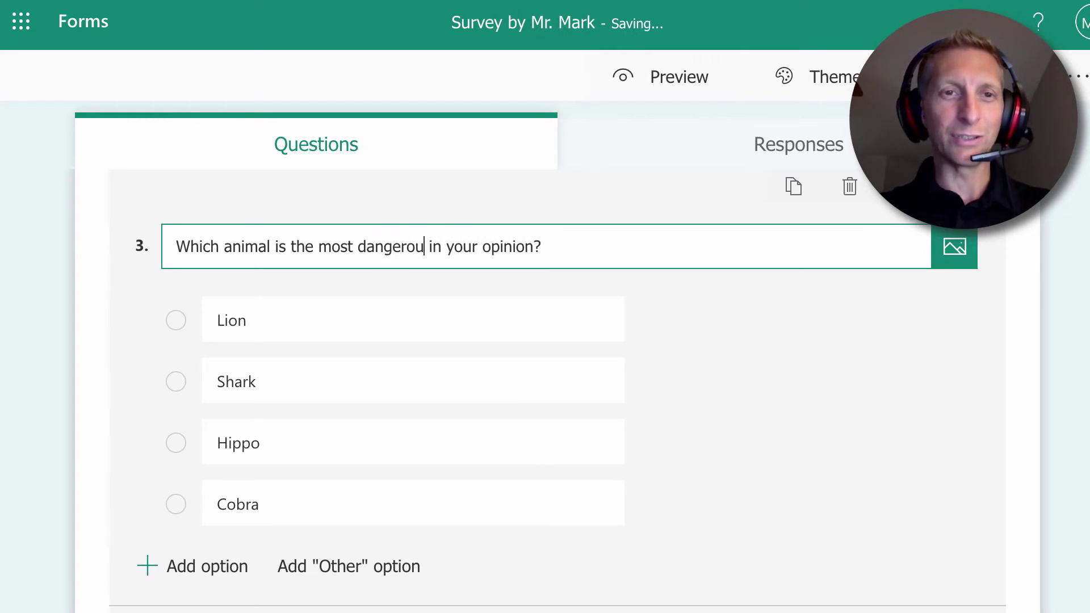
type("s")
left_click(577, 294)
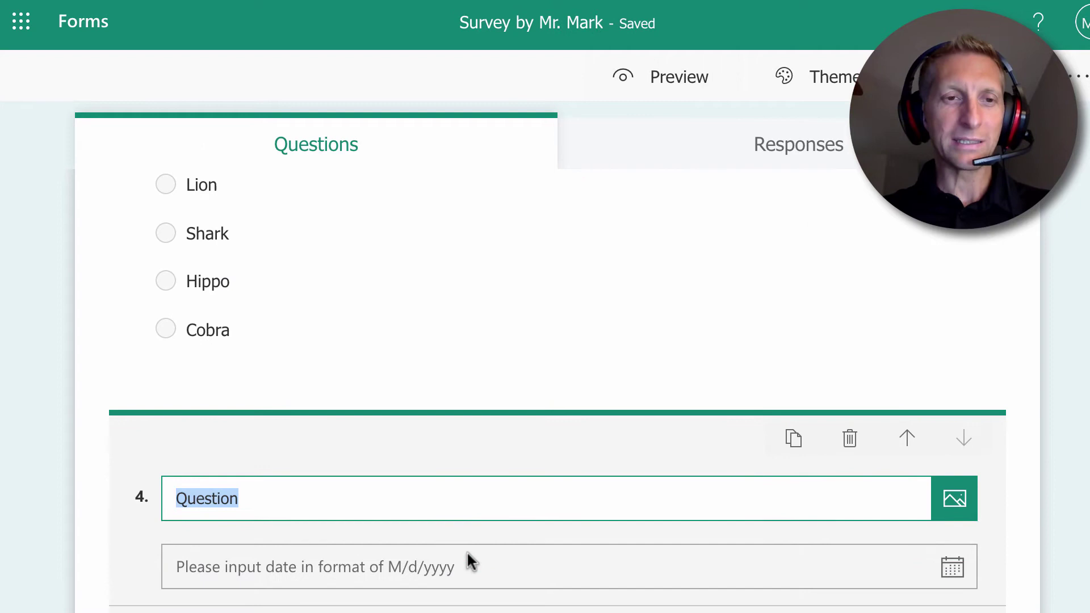
Enter 'What is your birthday?' as date question 4's title.
type("What ")
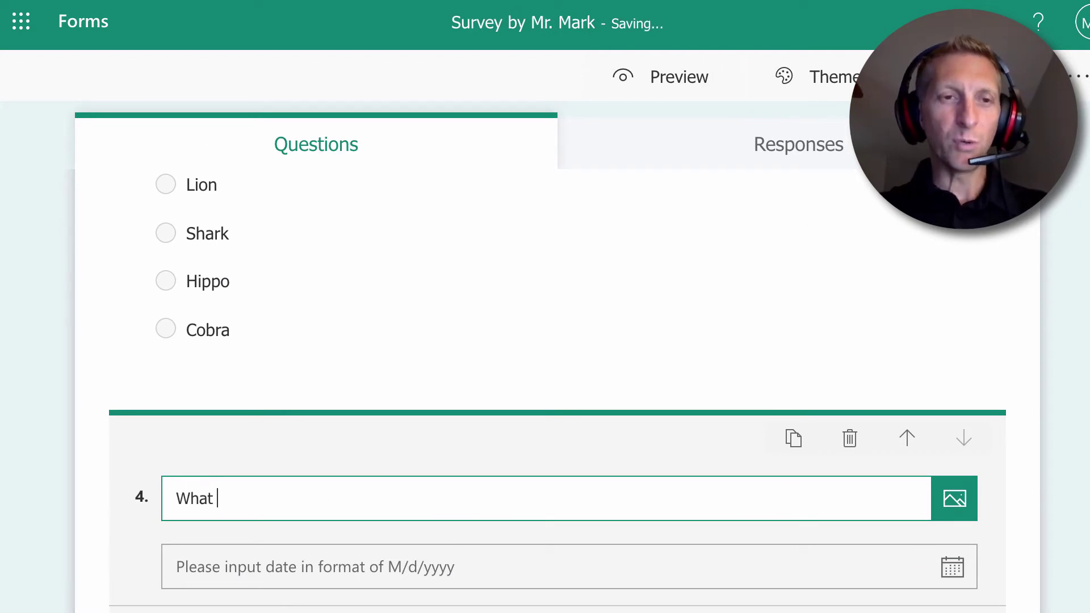
type("is your birthday?")
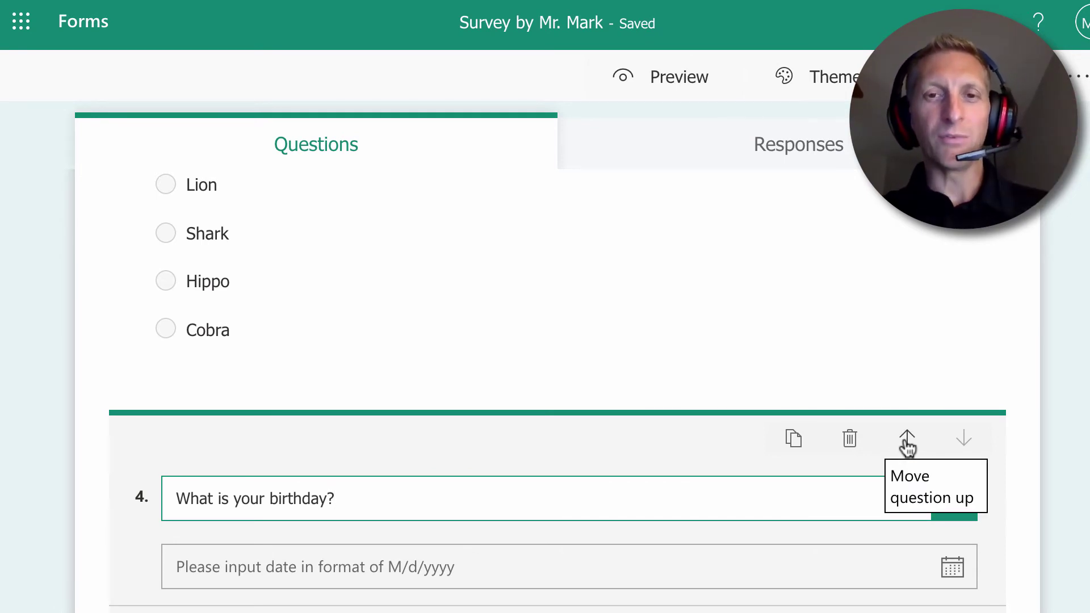
left_click(907, 442)
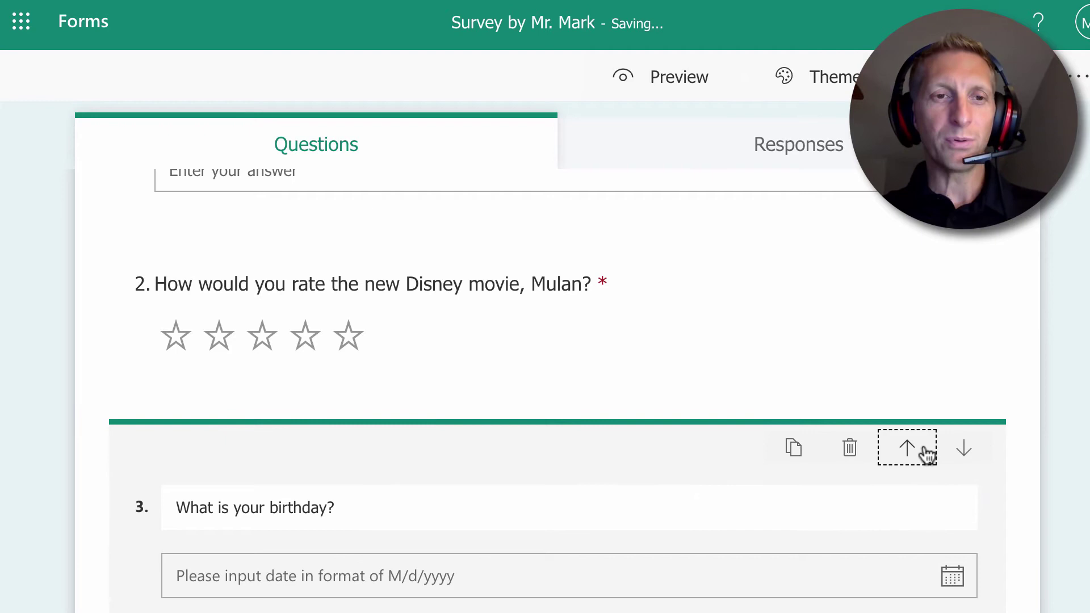
left_click(909, 449)
scroll(714, 477, "up", 1)
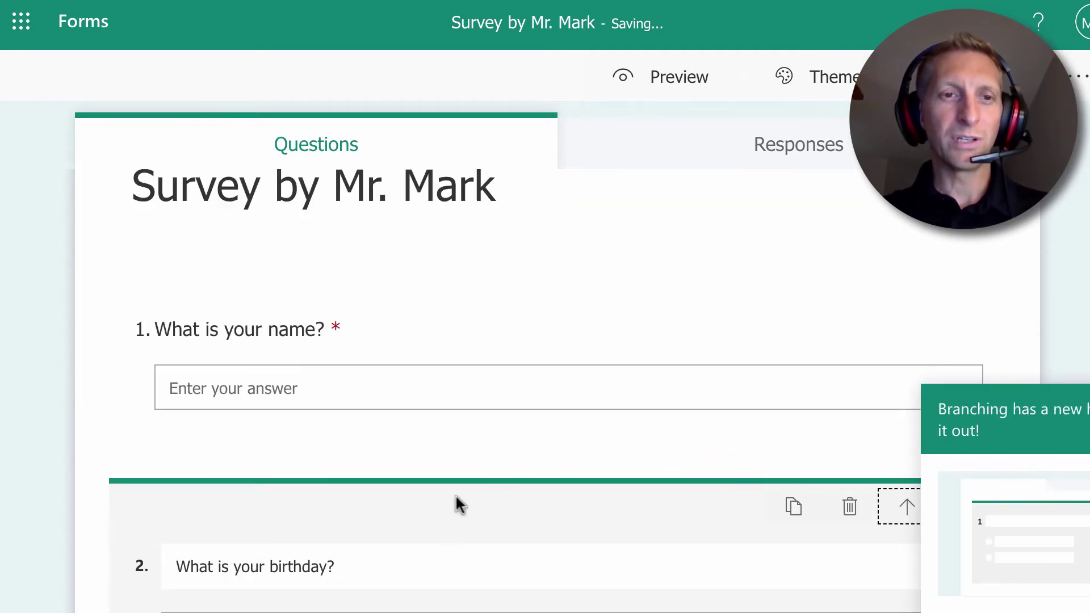
left_click(278, 565)
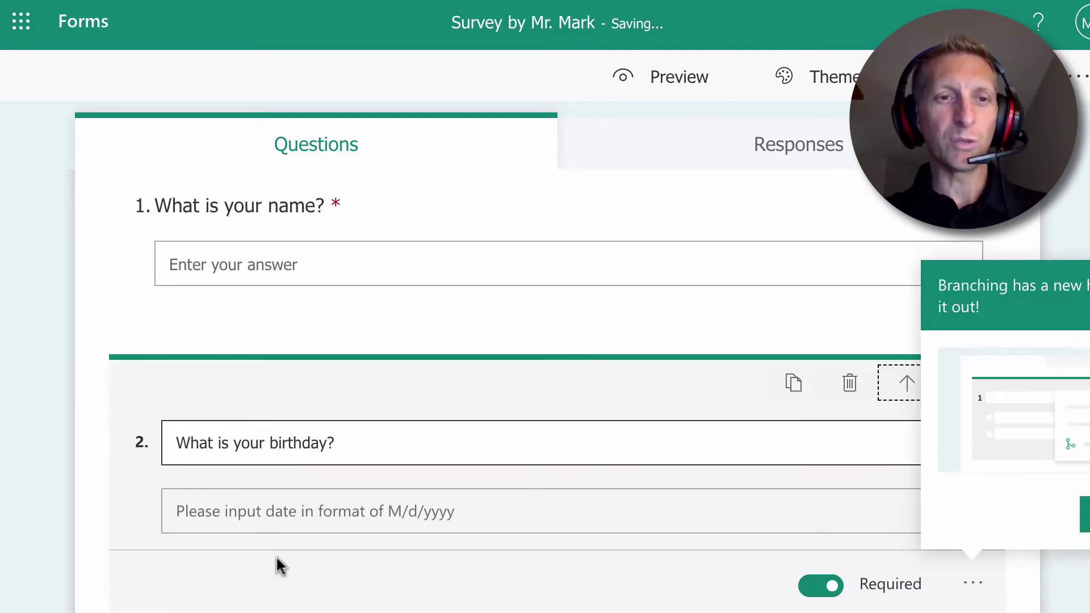
scroll(276, 559, "down", 5)
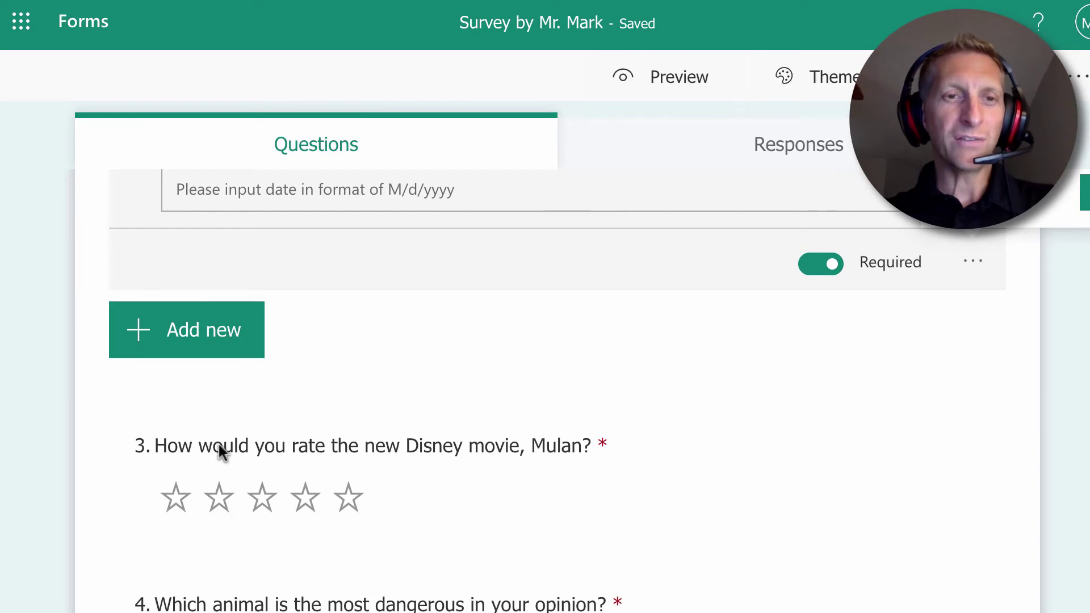
scroll(499, 463, "down", 2)
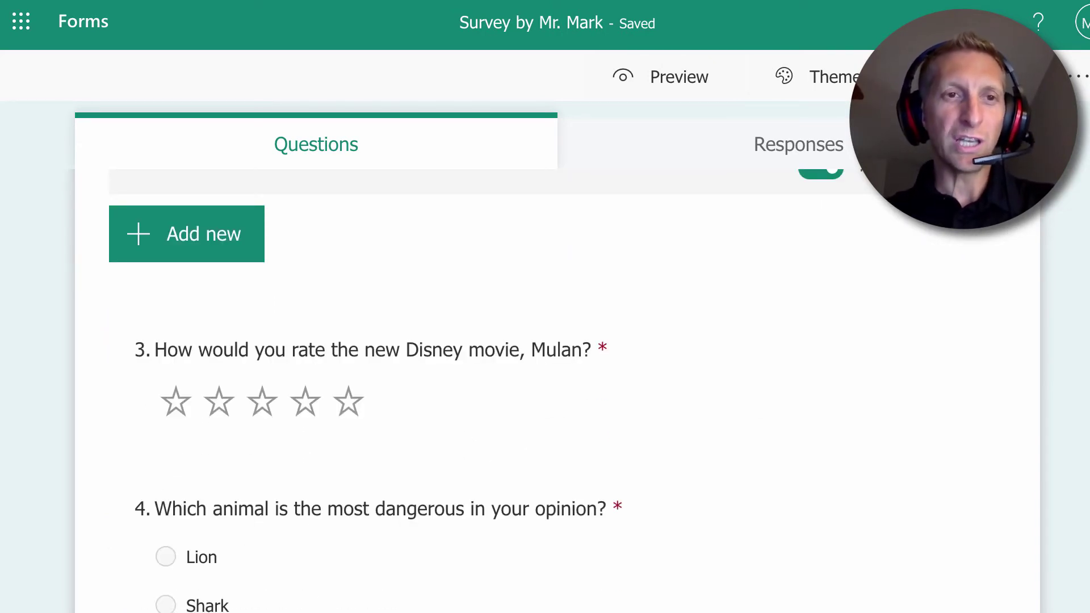
left_click(341, 500)
scroll(338, 526, "down", 2)
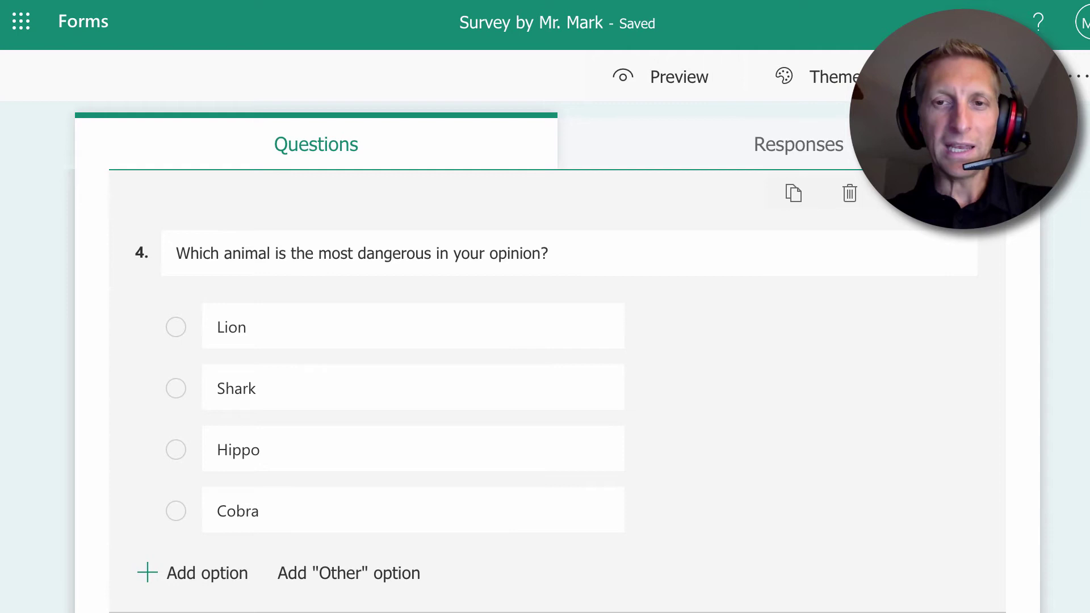
left_click(1065, 593)
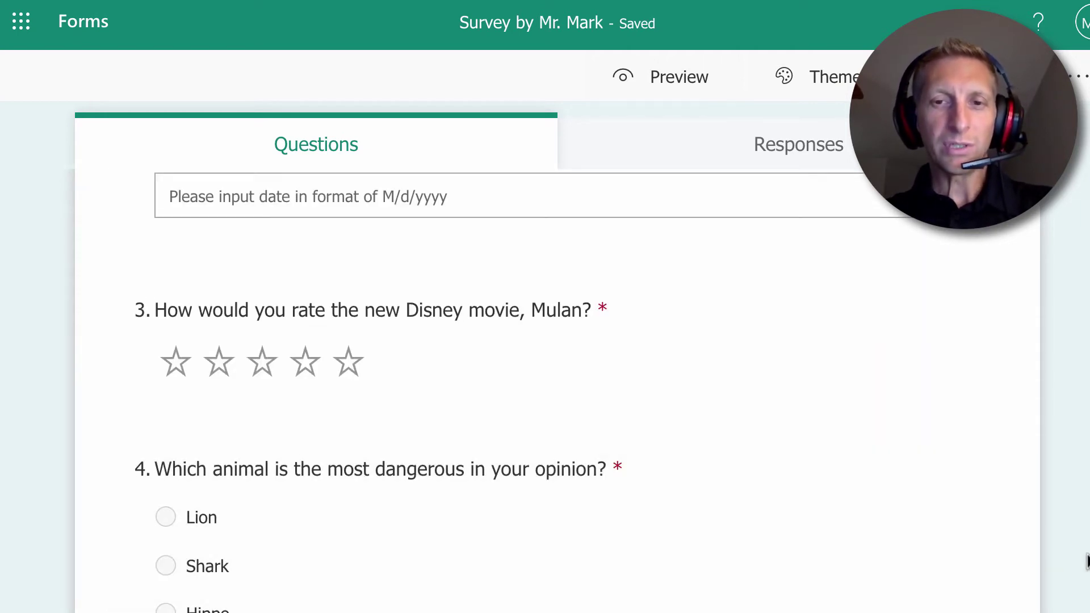
scroll(820, 295, "up", 6)
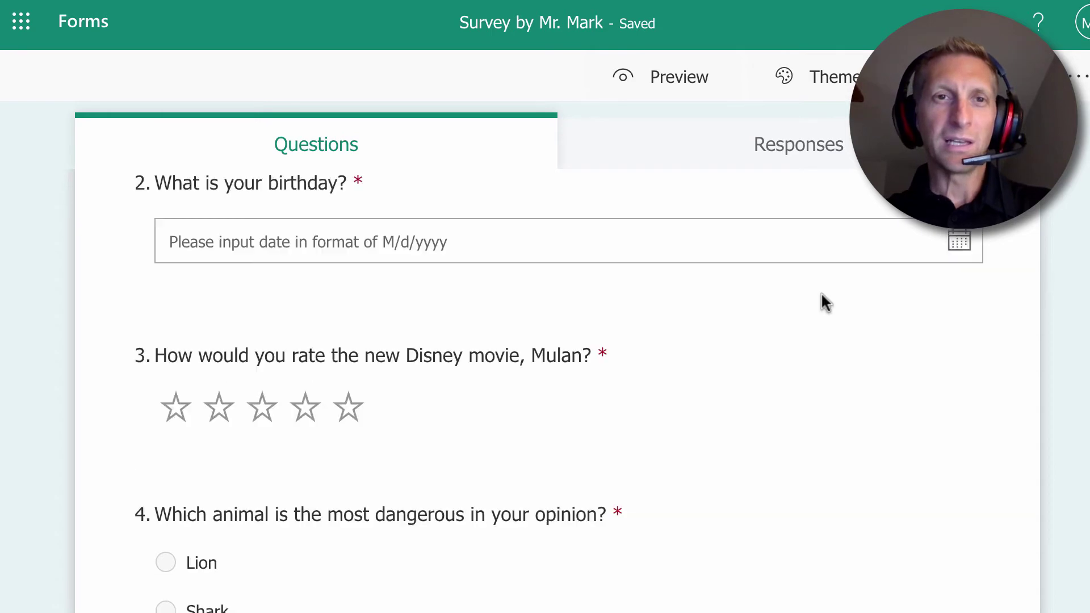
Insert a Ranking question right after the birthday question.
left_click(461, 479)
scroll(591, 543, "down", 3)
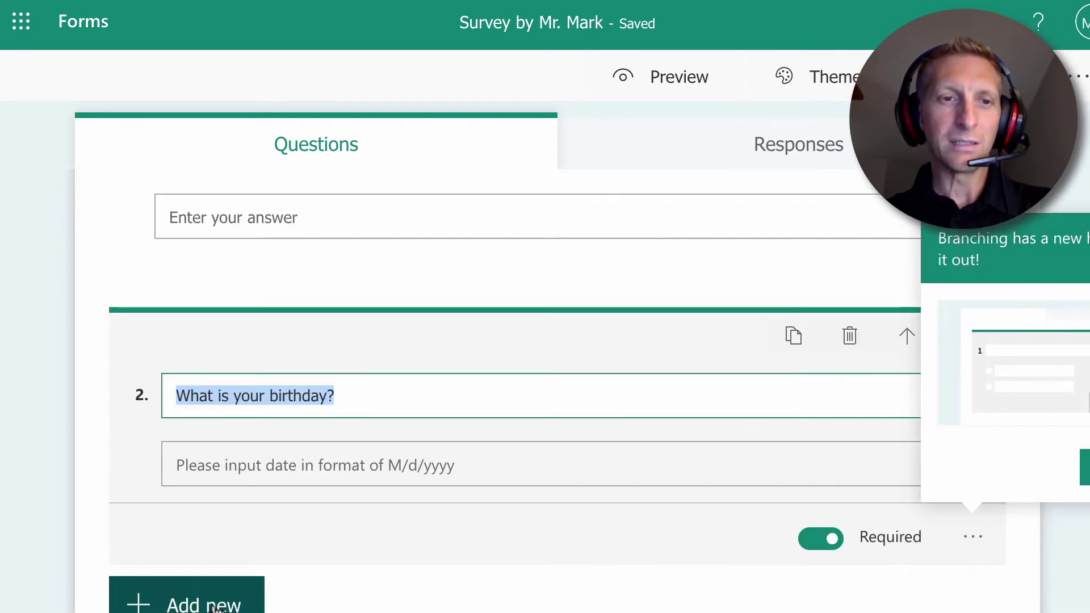
left_click(154, 596)
scroll(762, 596, "down", 2)
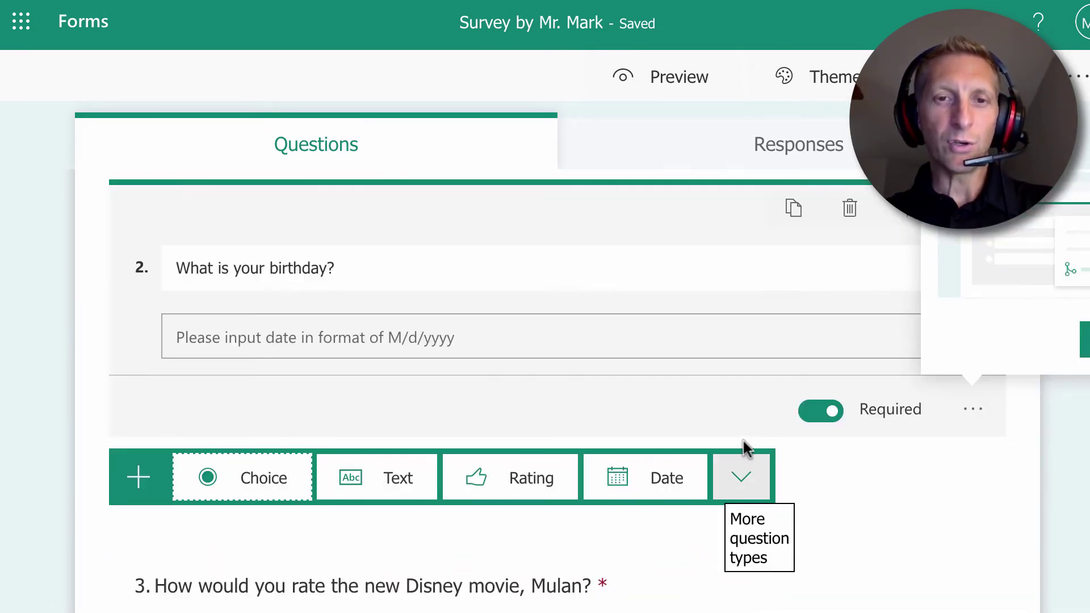
left_click(743, 493)
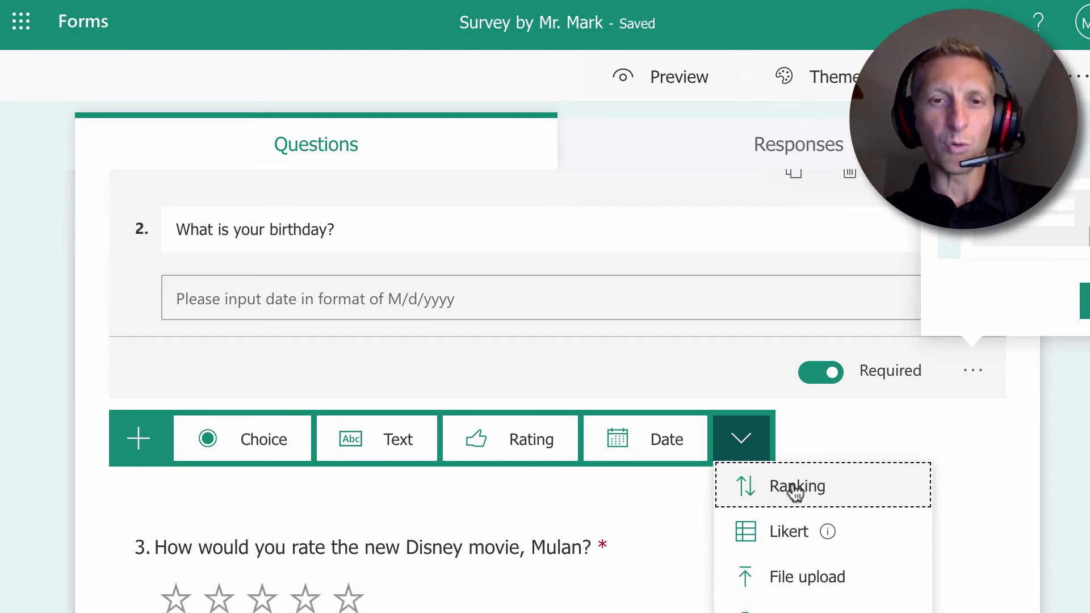
left_click(794, 487)
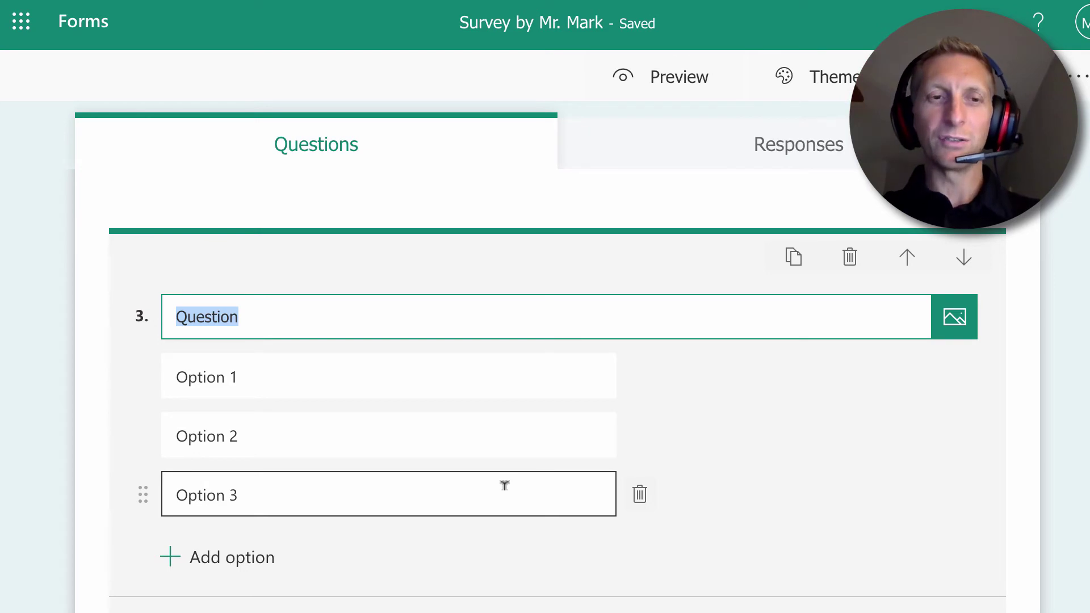
Title it 'Which type of shoes do you wear the most?', then begin retyping it as 'What is your favorite…'.
type("Whi")
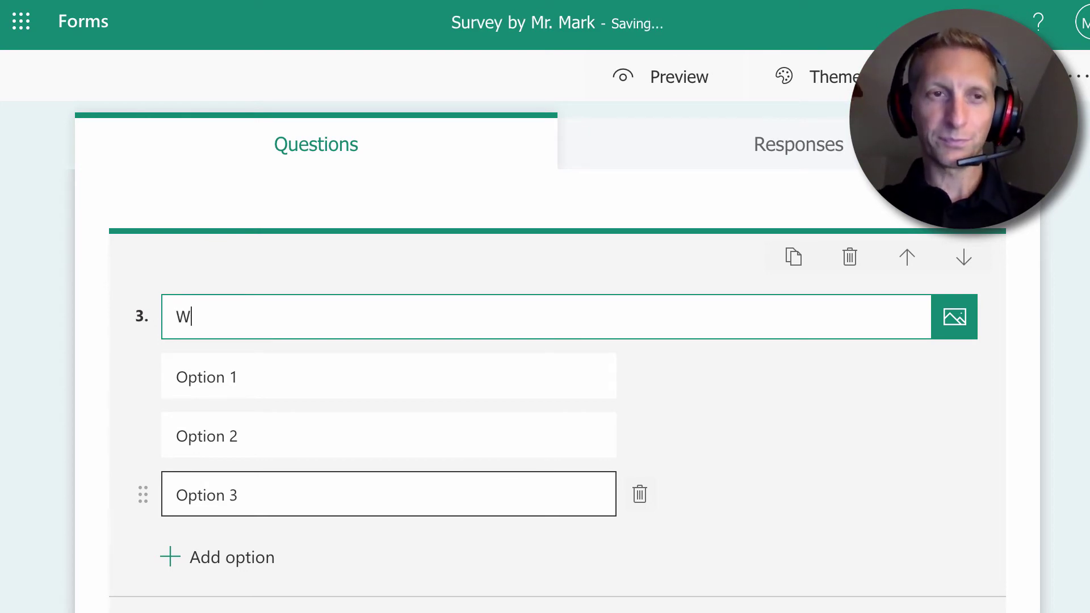
key("BackSpace")
key("BackSpace")
key("BackSpace")
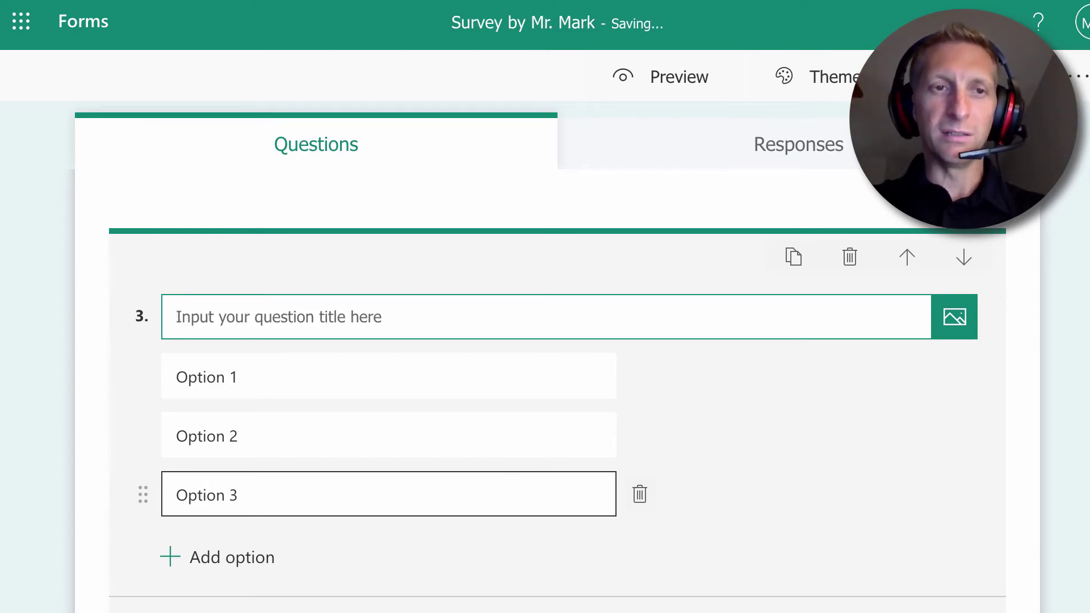
type("W")
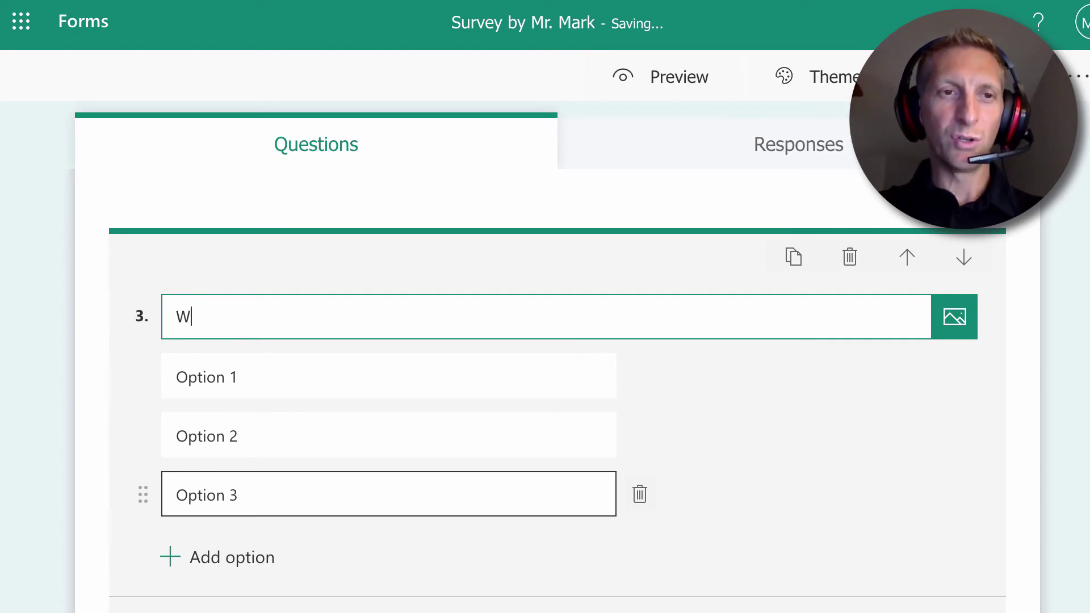
type("hich ")
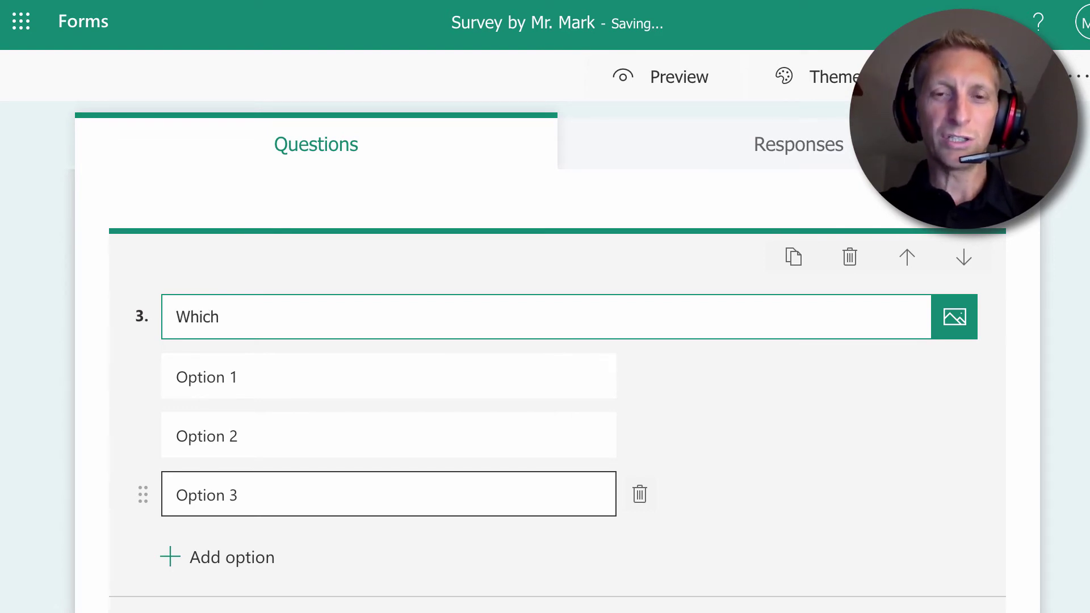
type("type of ")
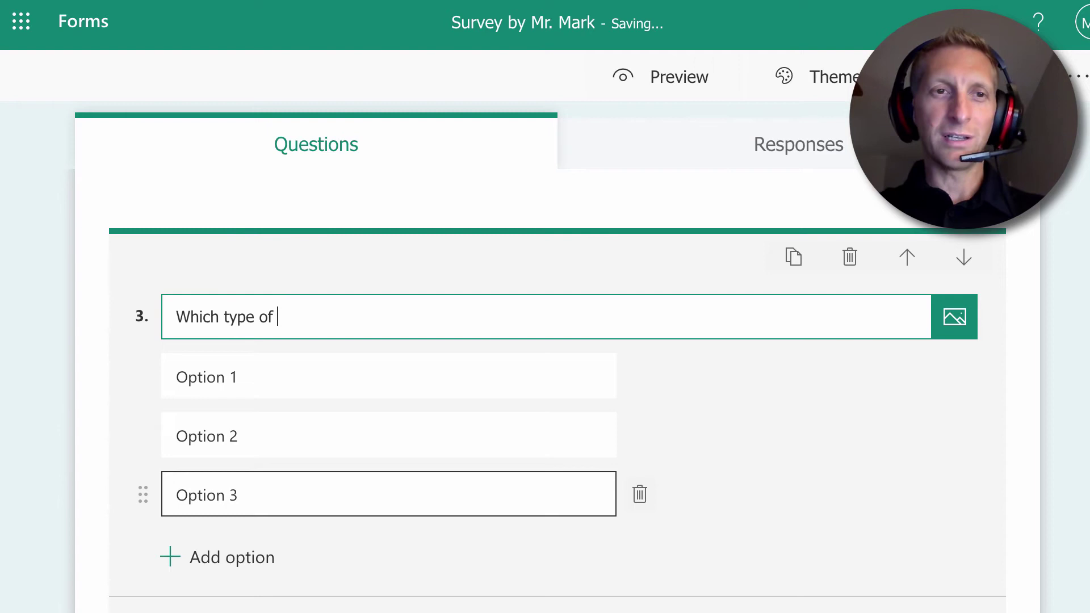
type("she")
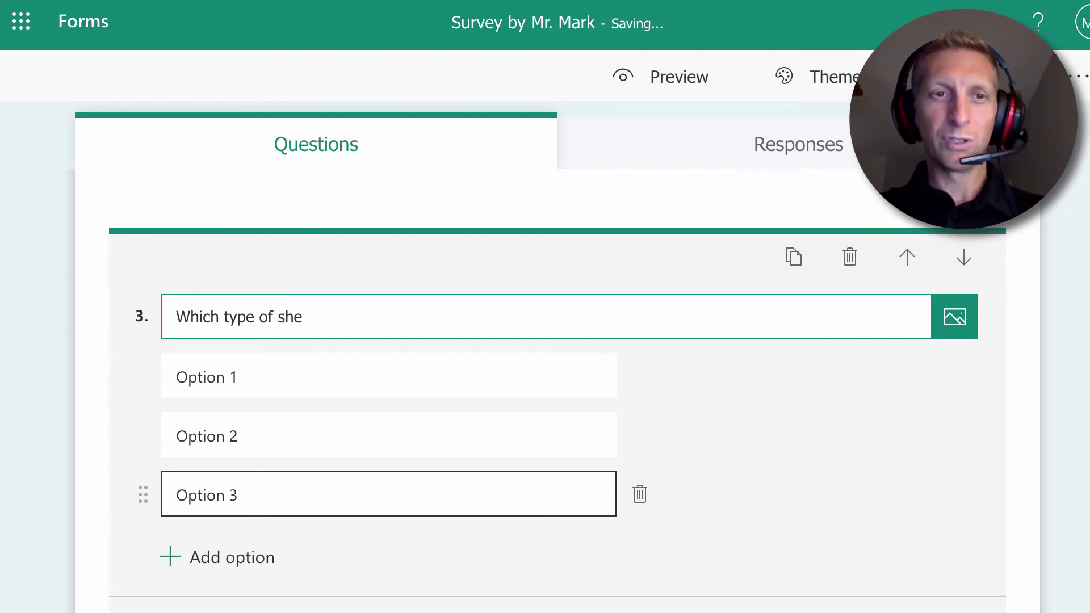
key("BackSpace")
type("o")
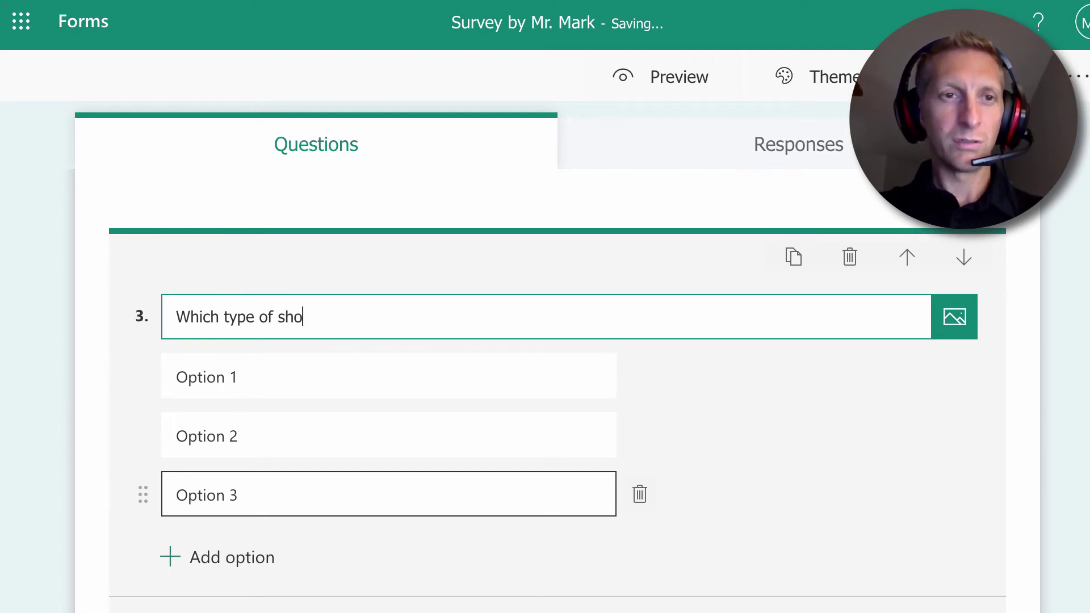
type("es do you we")
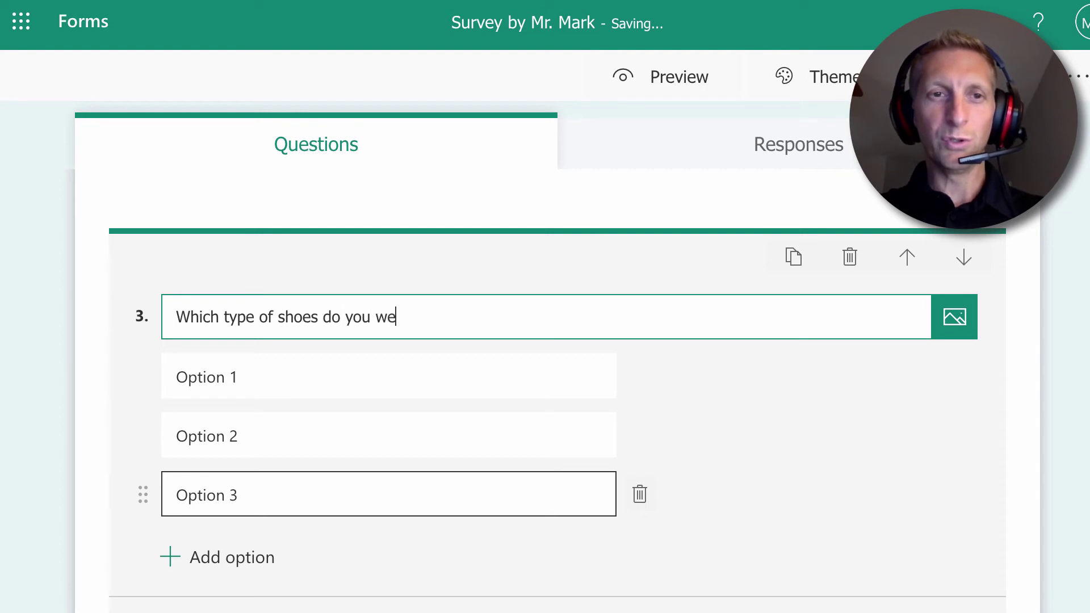
type("ar the most?")
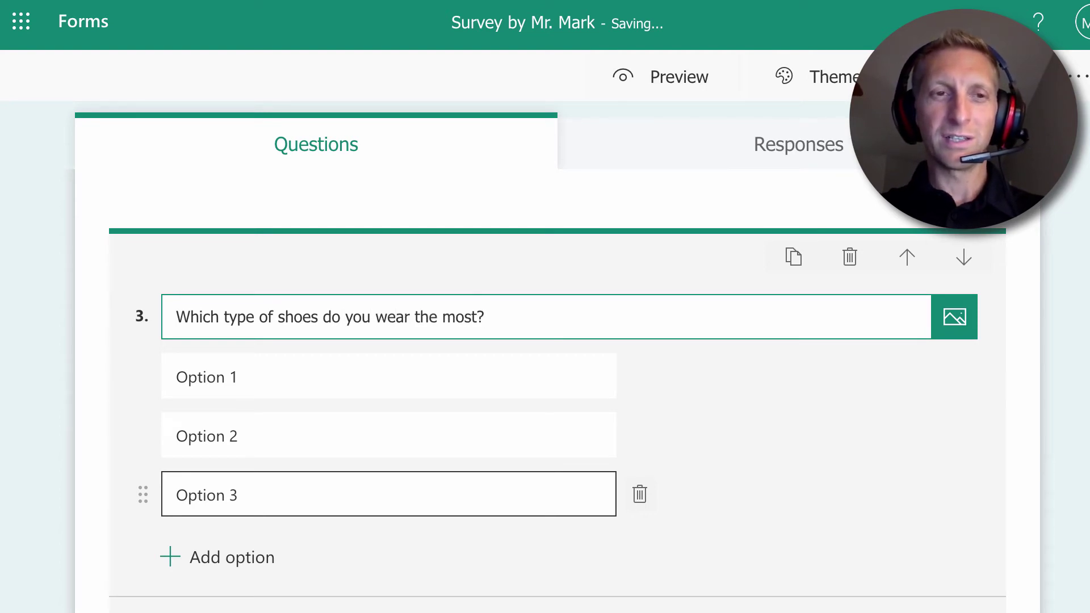
key("ctrl+a")
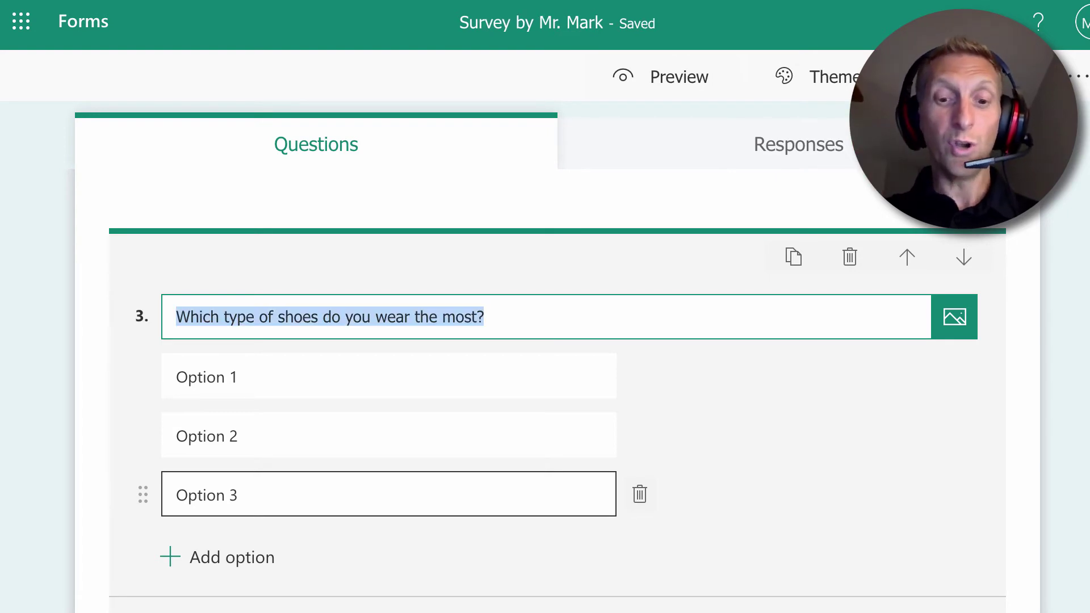
type("What is")
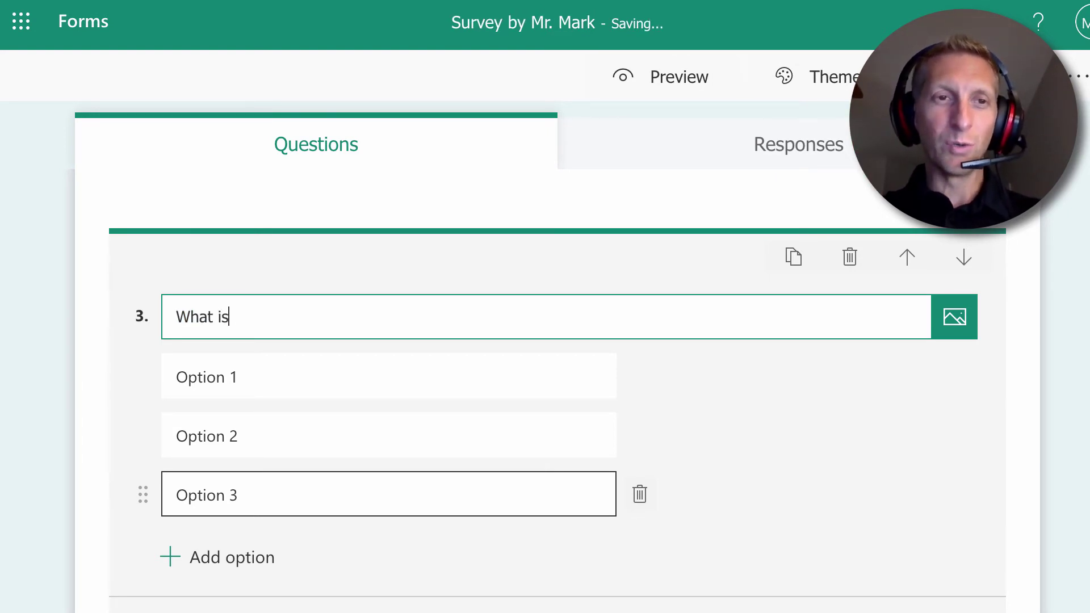
type(" your favorite season?")
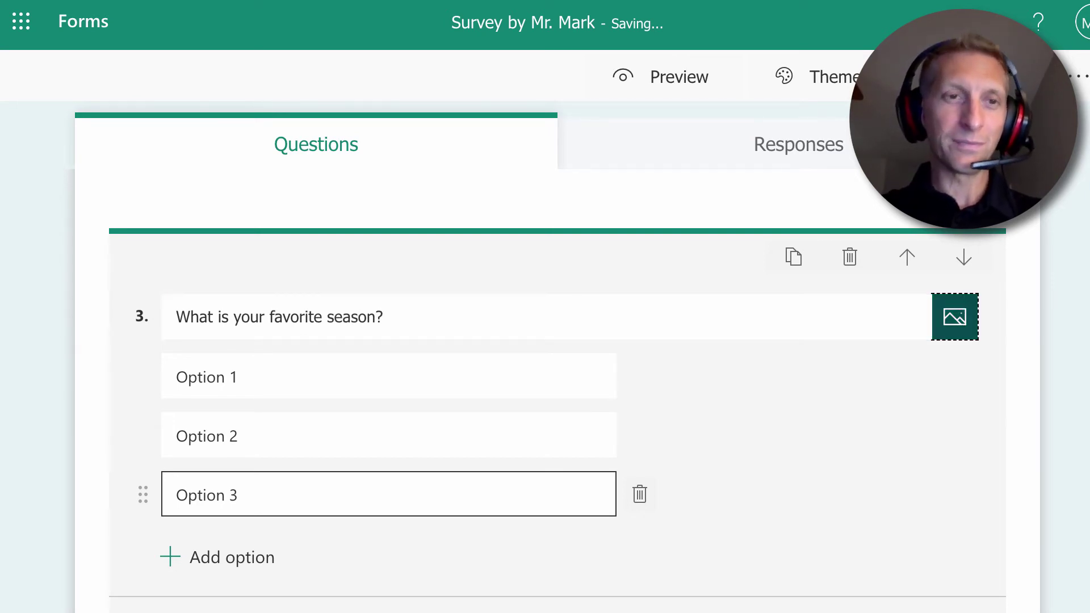
Fill in the season options Spring, Summer, Fall and a fourth, Winter.
left_click(210, 362)
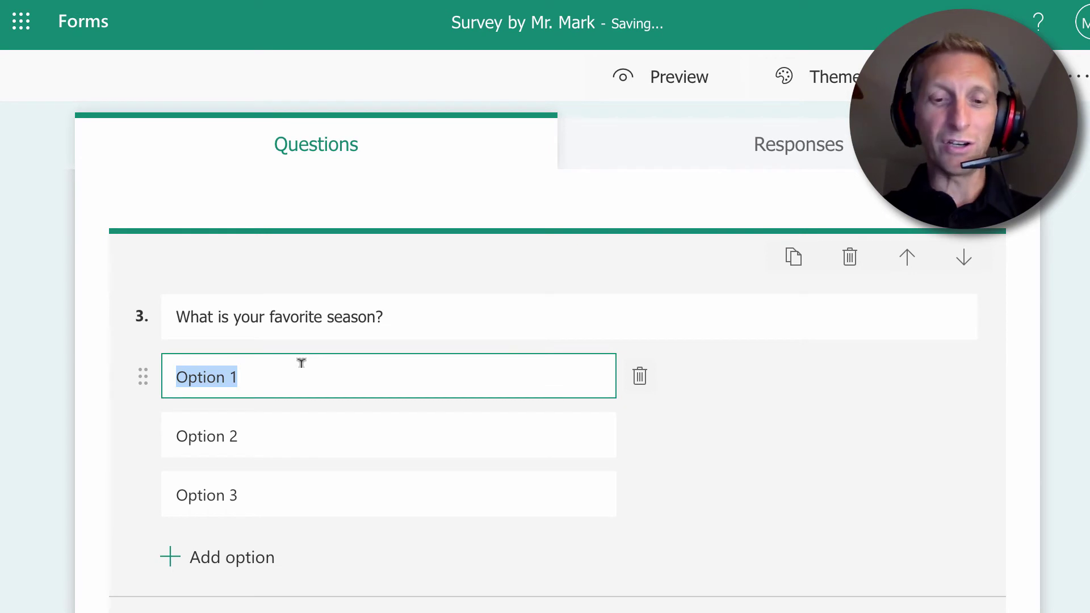
type("Spring")
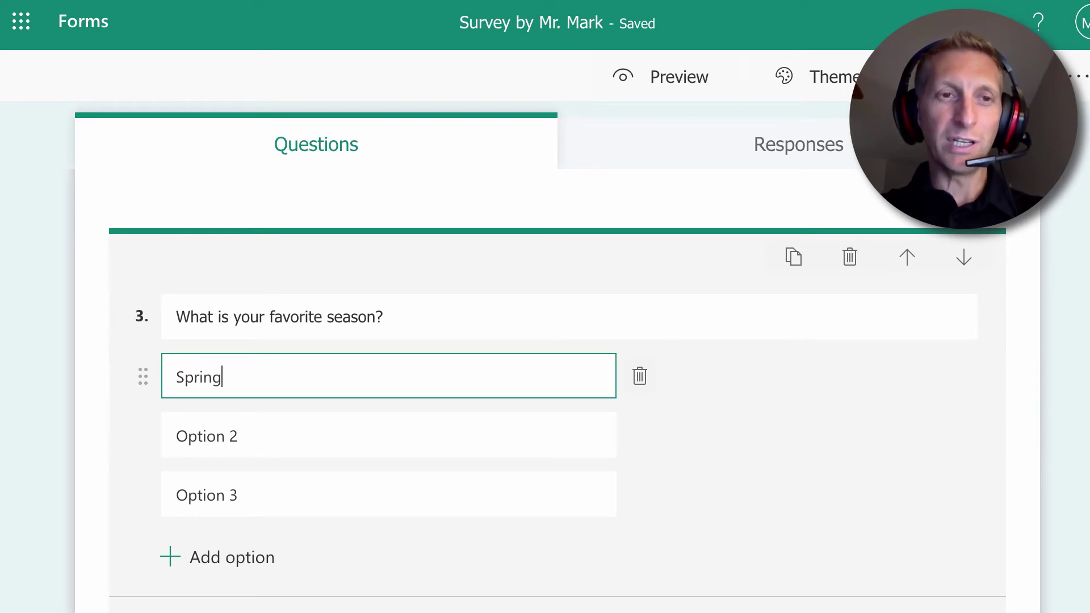
key("Tab")
type("Summer")
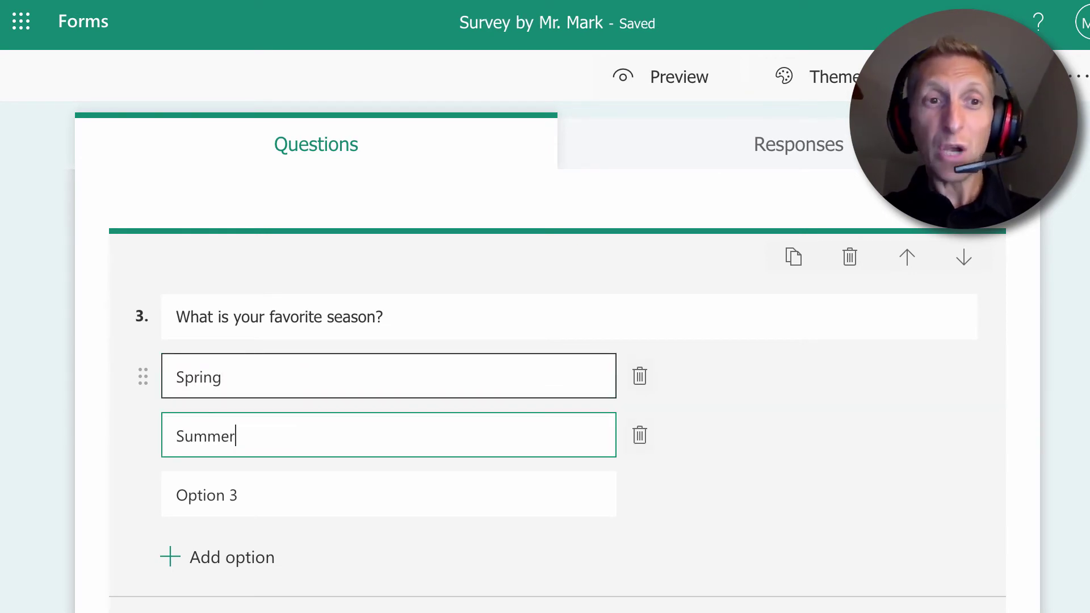
key("Tab")
key("Tab")
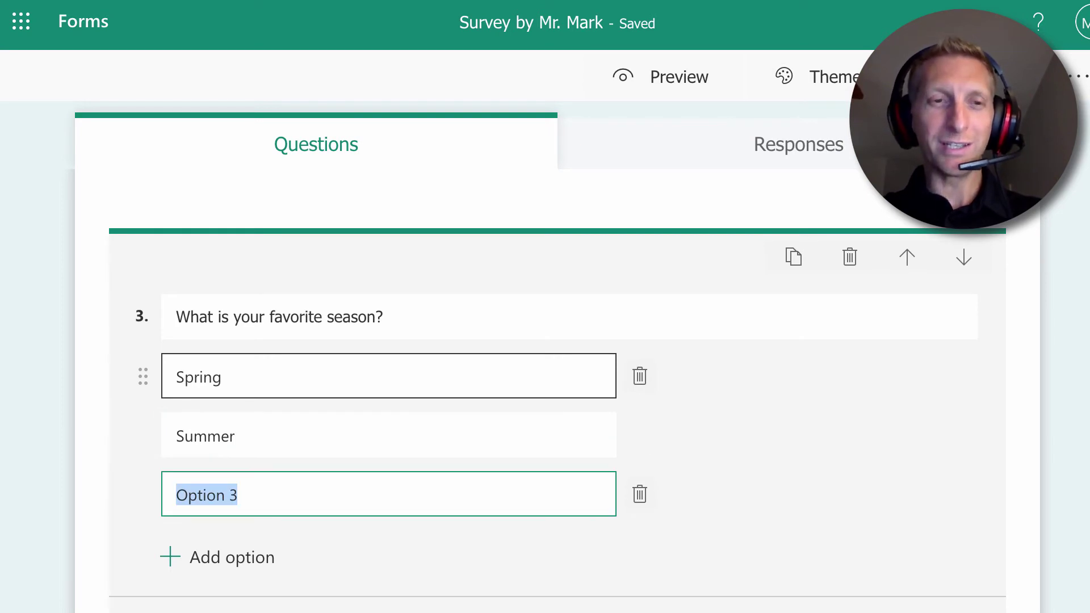
type("Fall")
left_click(169, 558)
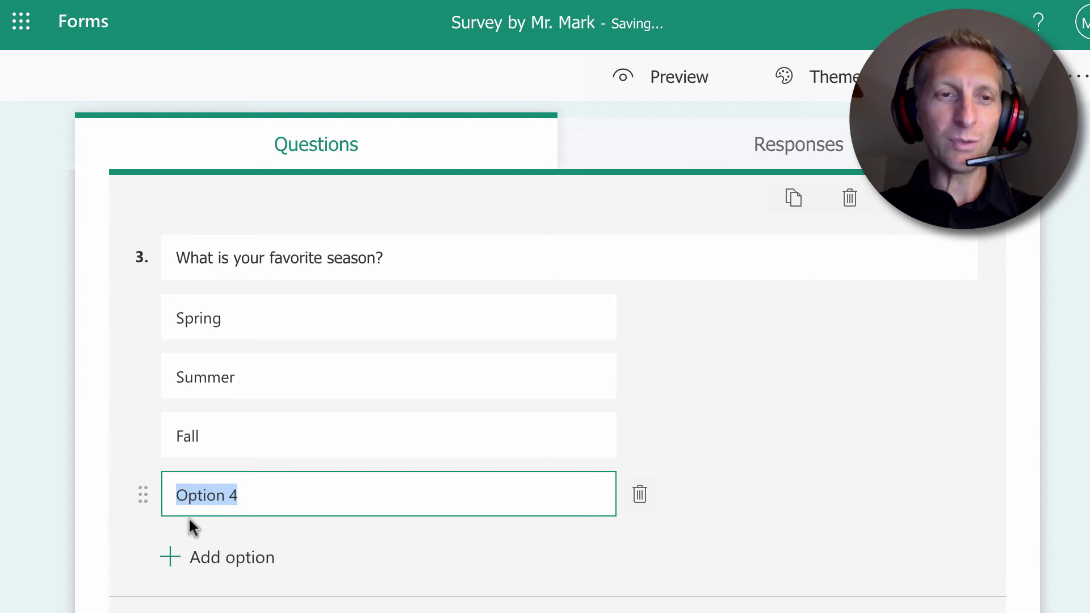
type("Winter")
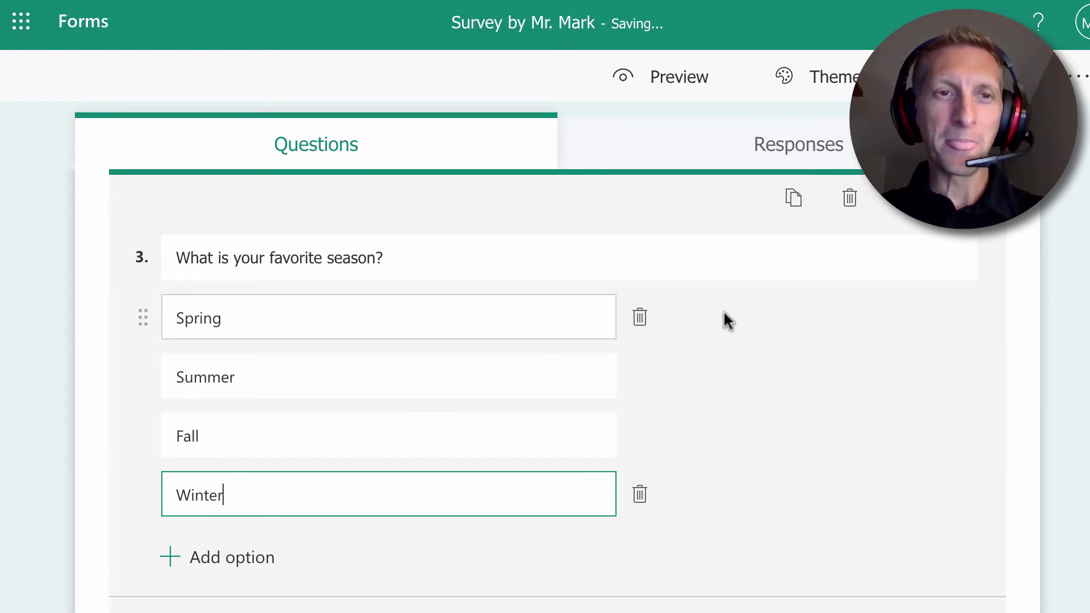
left_click(821, 371)
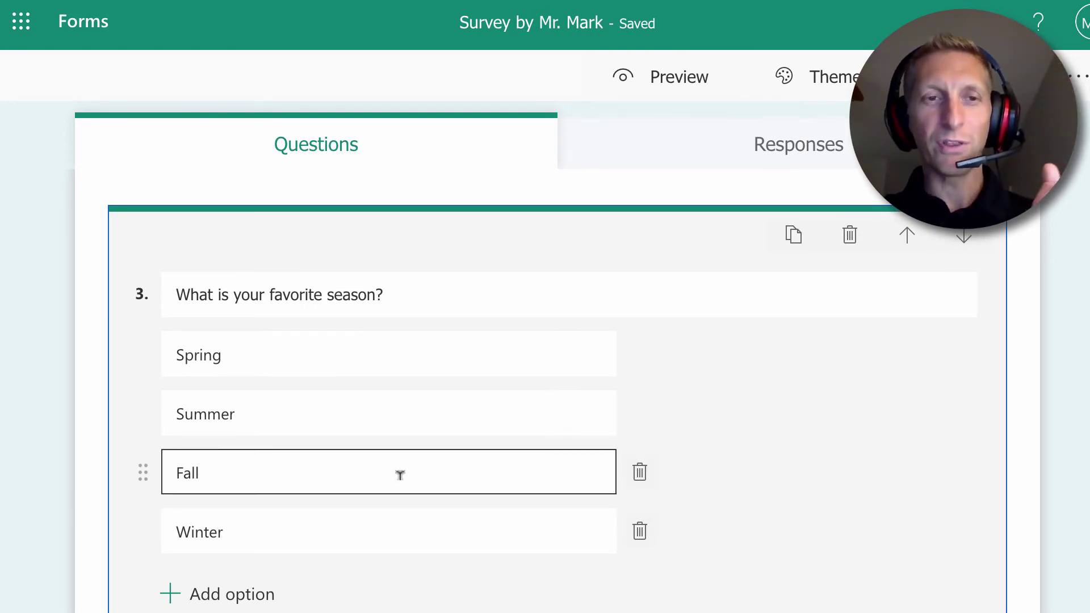
scroll(404, 473, "down", 2)
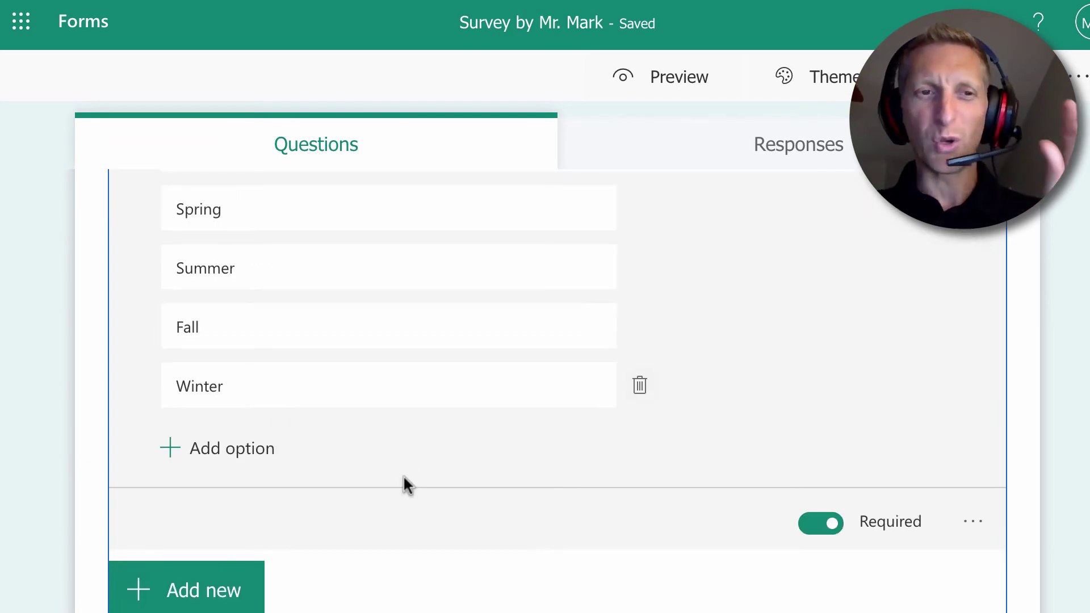
Add Likert question 4 without its Option 5 column, titled 'How often do you wear the following brands?'.
left_click(224, 586)
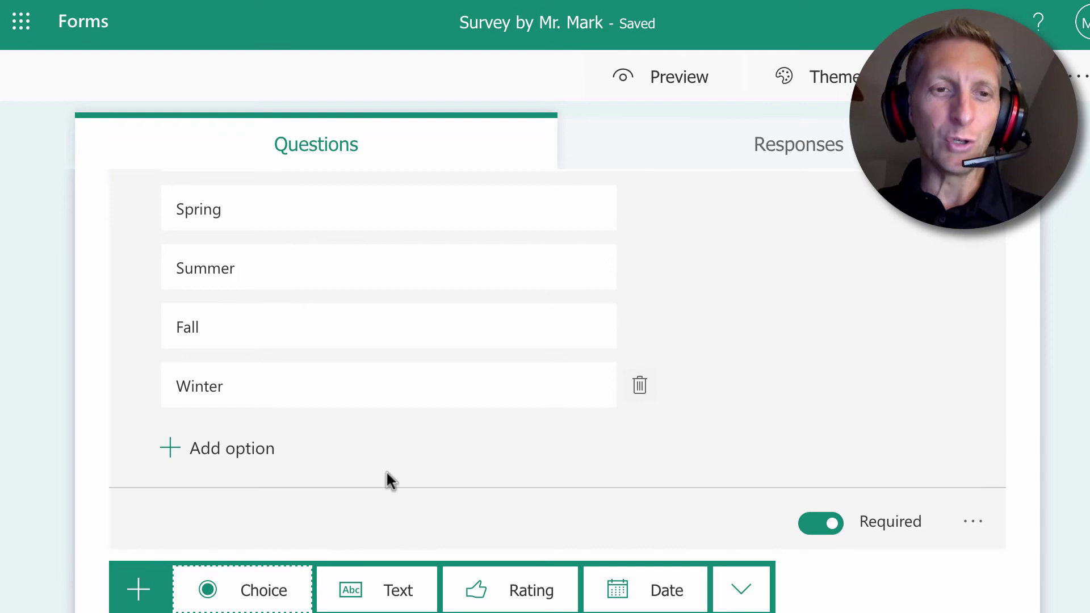
left_click(740, 478)
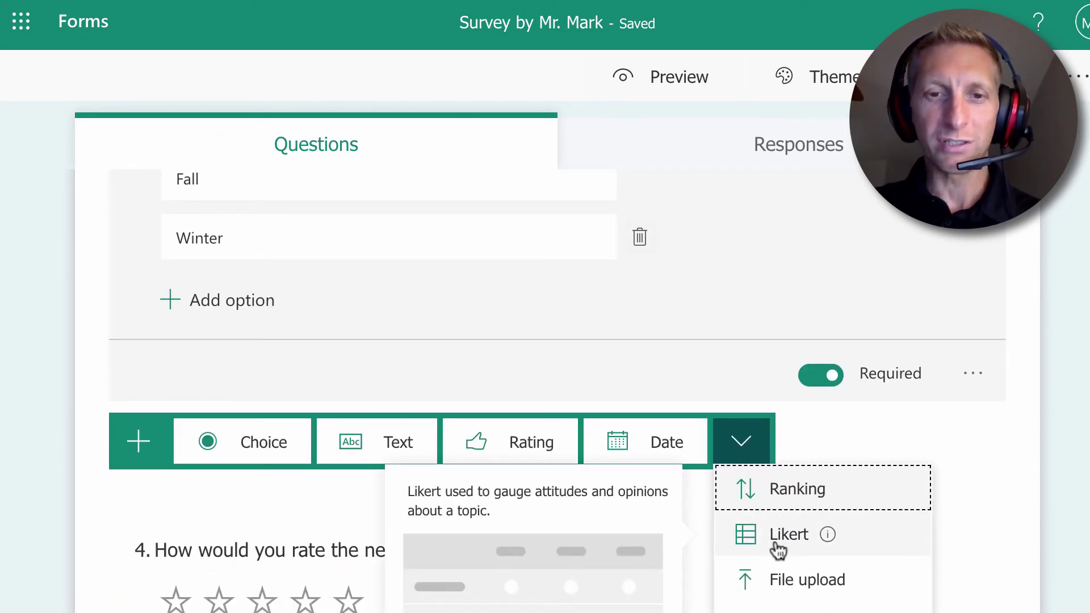
left_click(777, 549)
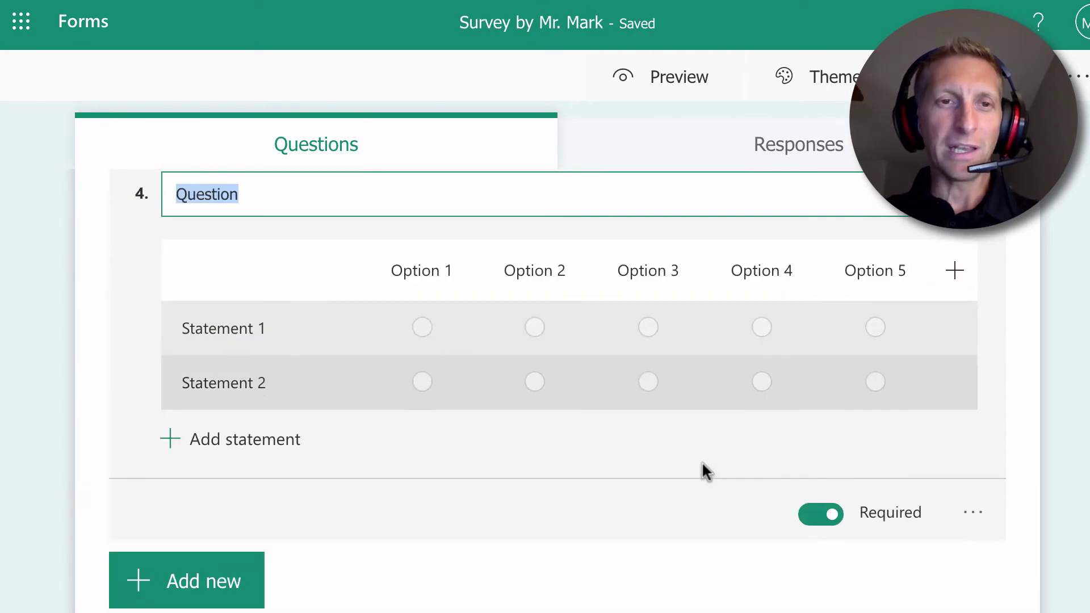
left_click(880, 299)
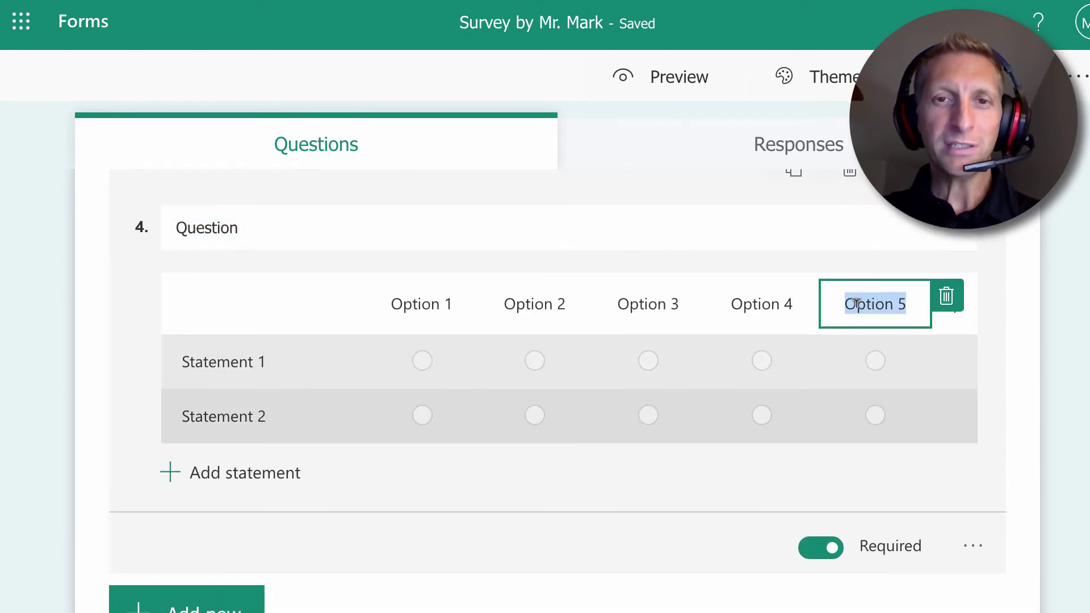
left_click(944, 296)
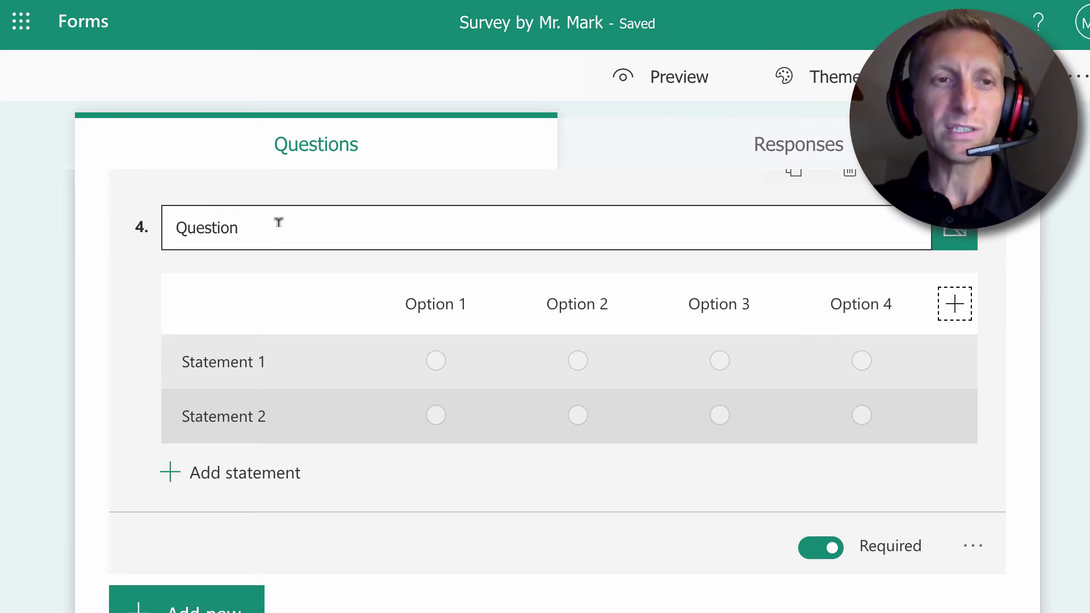
double_click(221, 225)
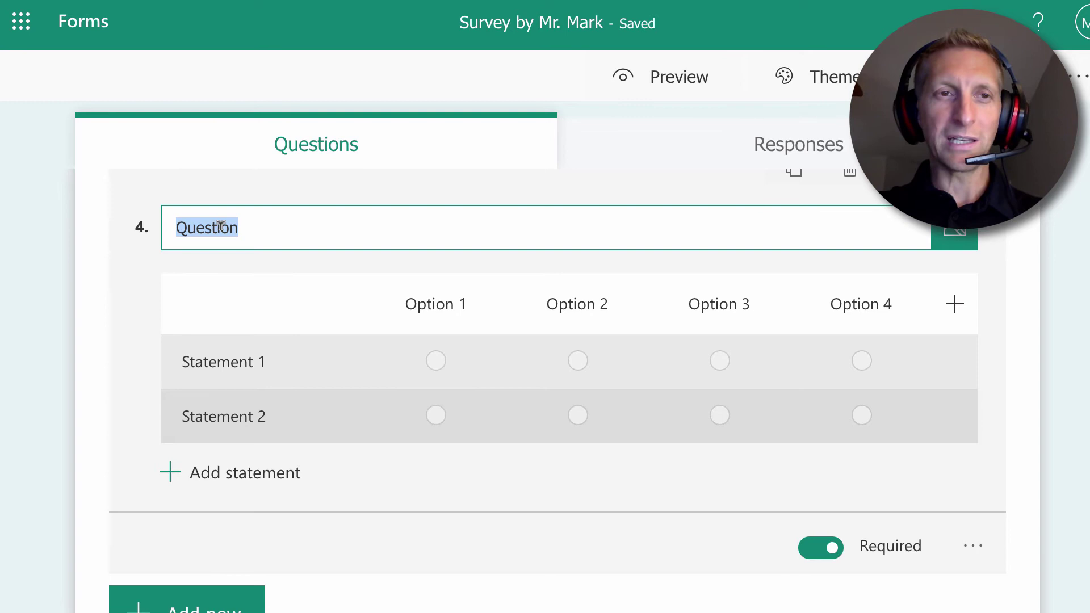
type("How ")
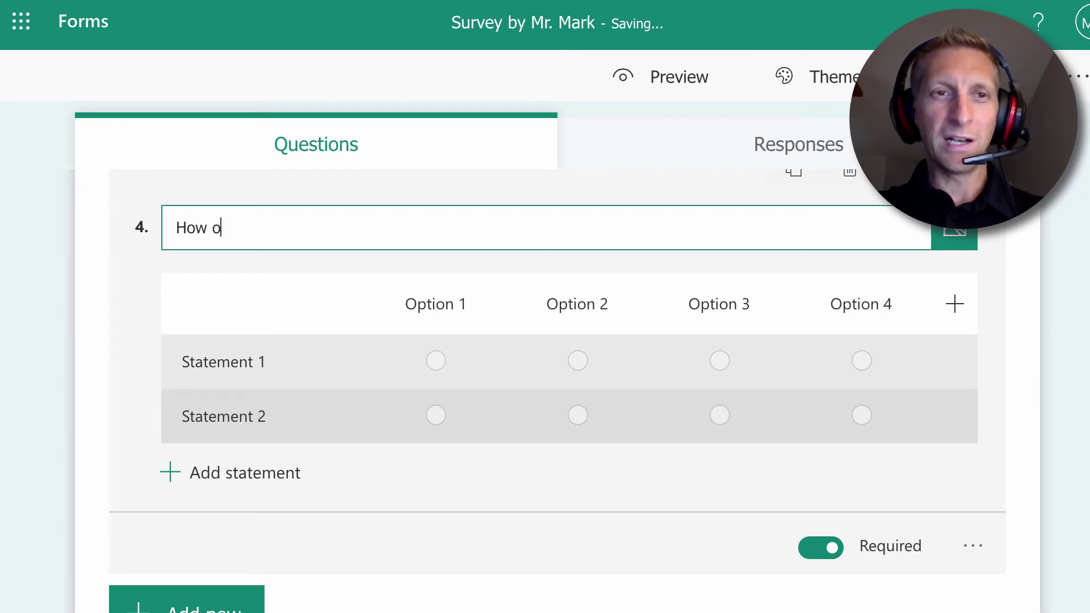
type("often do yo")
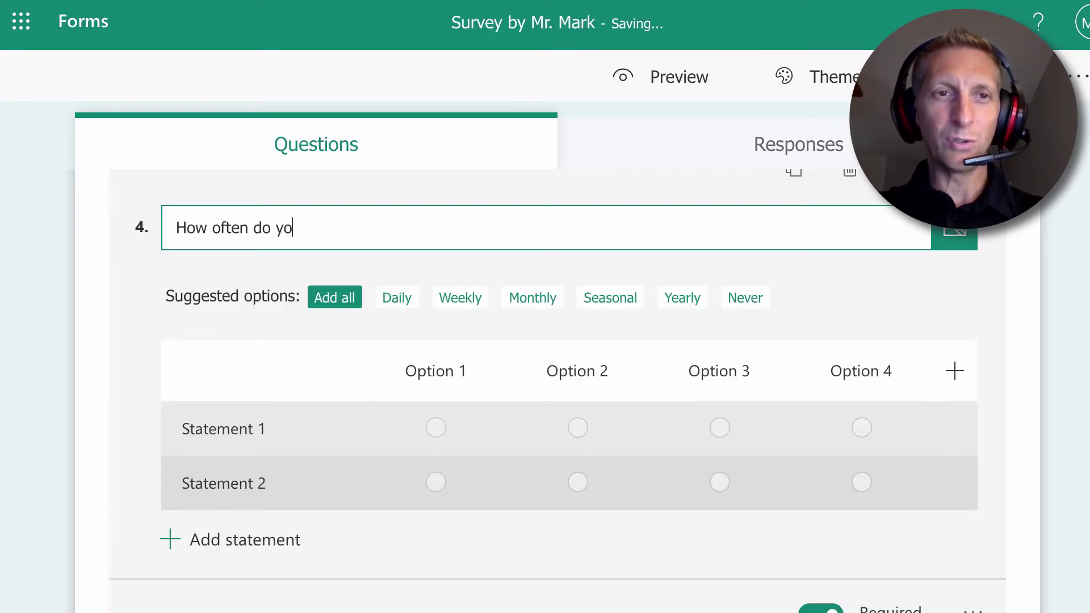
type("u wear")
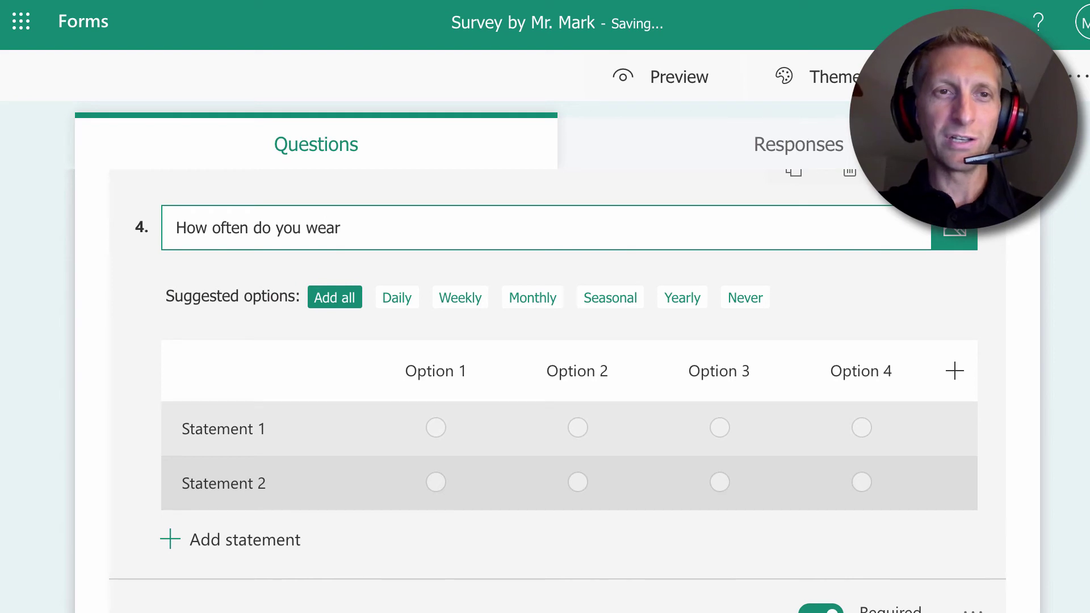
type(" the following b")
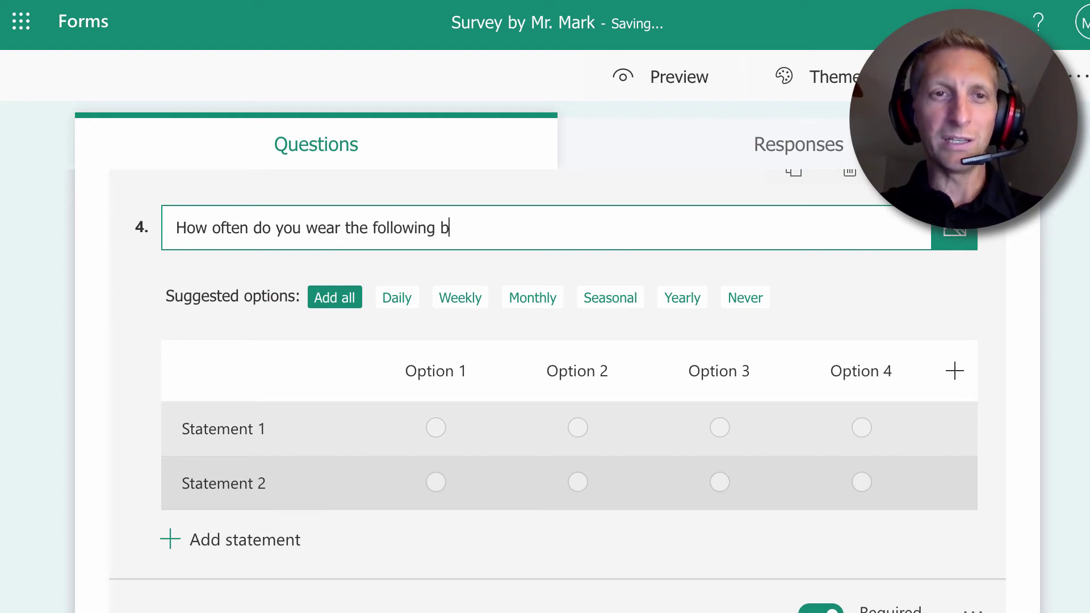
type("rands?")
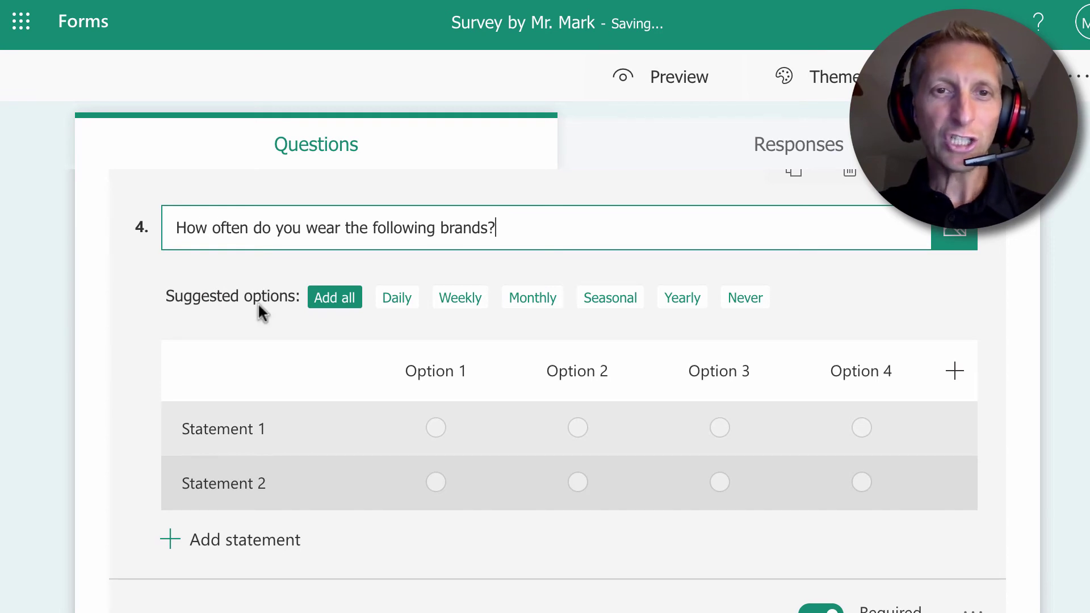
Add all suggested frequency columns, then delete Seasonal and Yearly to leave Daily, Weekly, Monthly, Never.
left_click(328, 305)
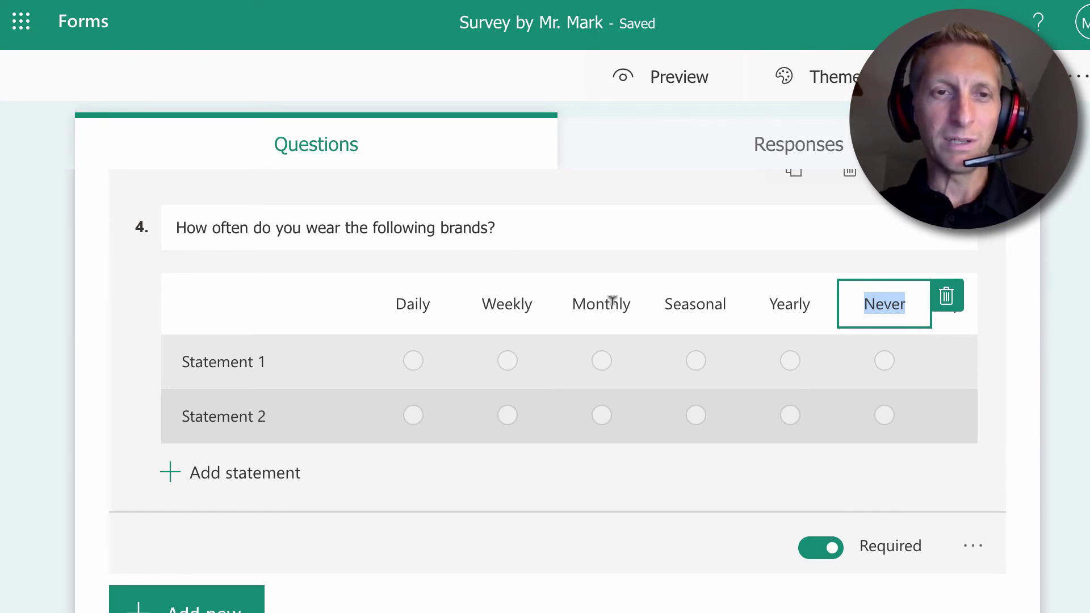
left_click(525, 300)
left_click(624, 301)
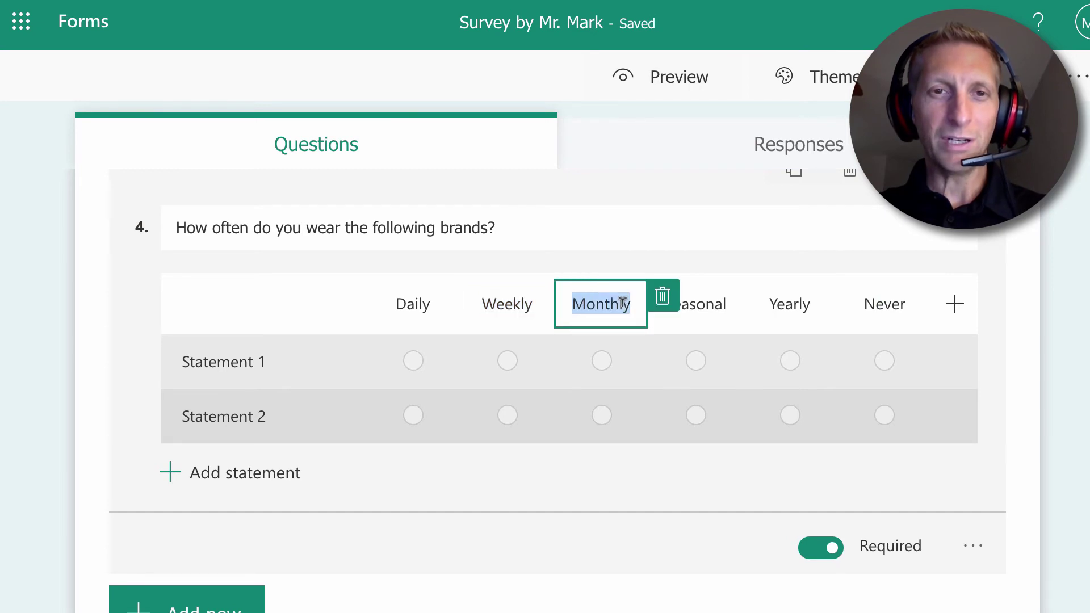
left_click(706, 305)
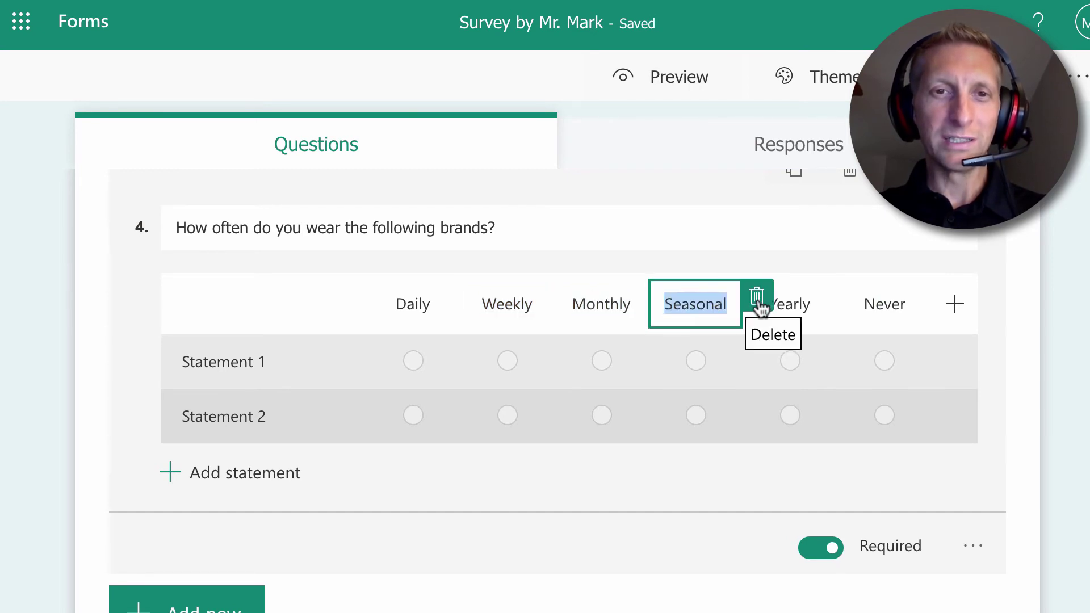
left_click(757, 298)
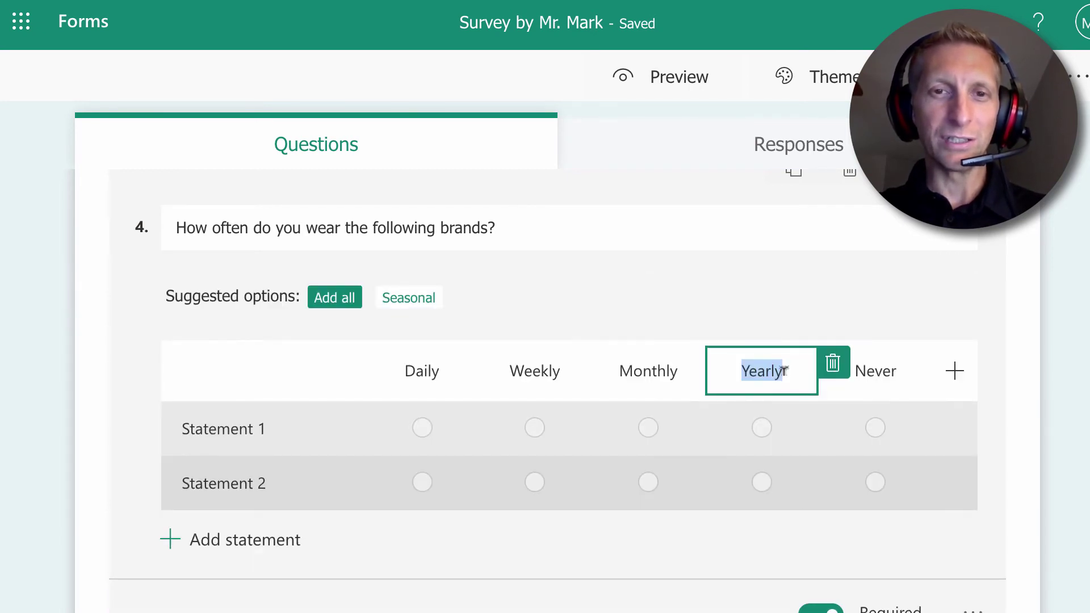
left_click(833, 366)
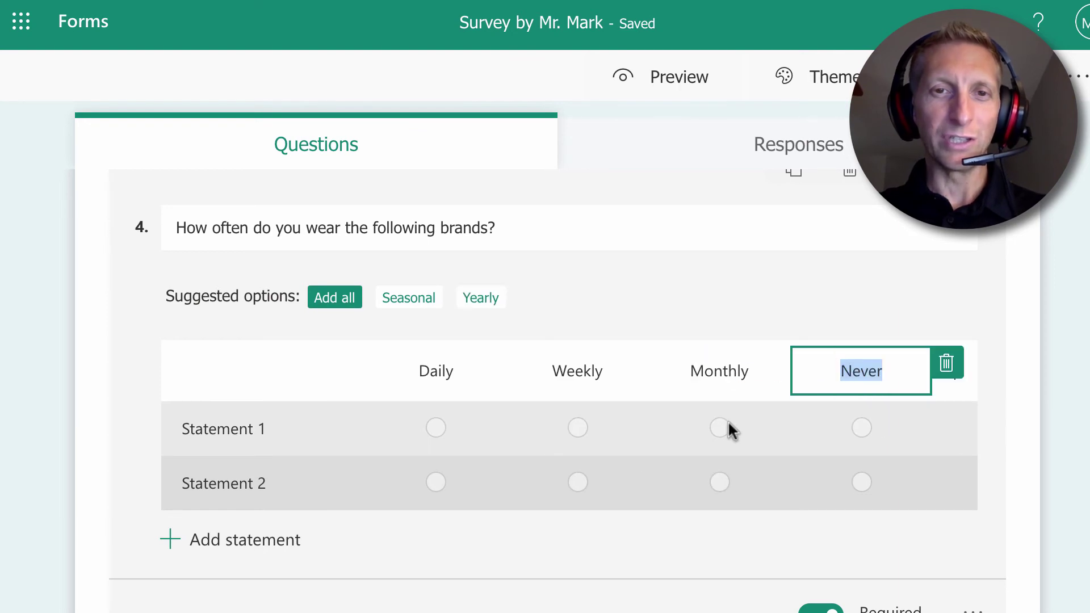
scroll(403, 370, "down", 2)
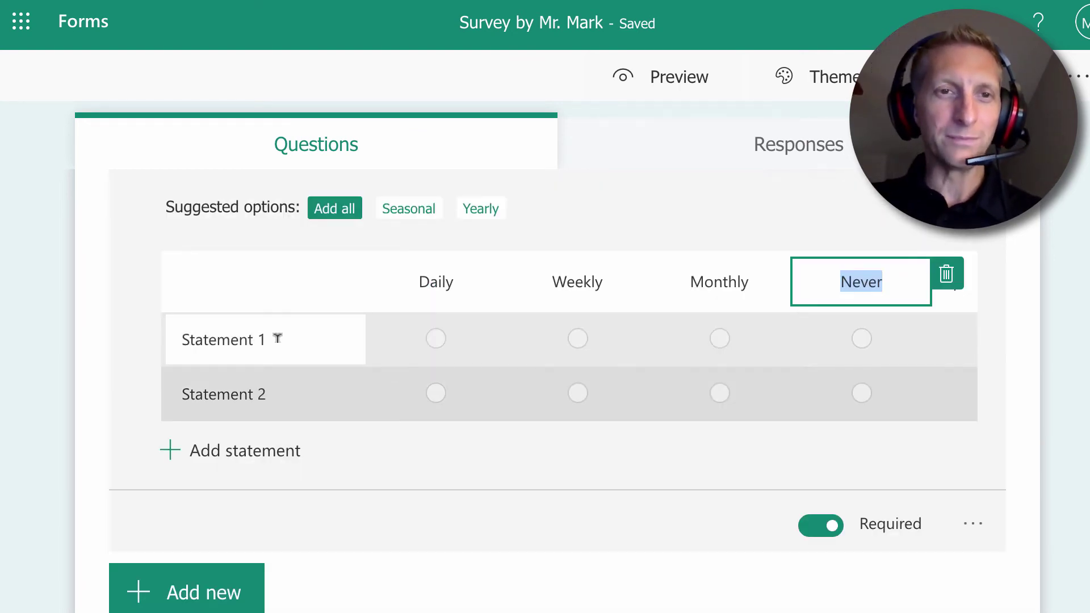
Rename the first two statements Nike and Adidas and add a third, Puma.
left_click(247, 337)
type("Nike")
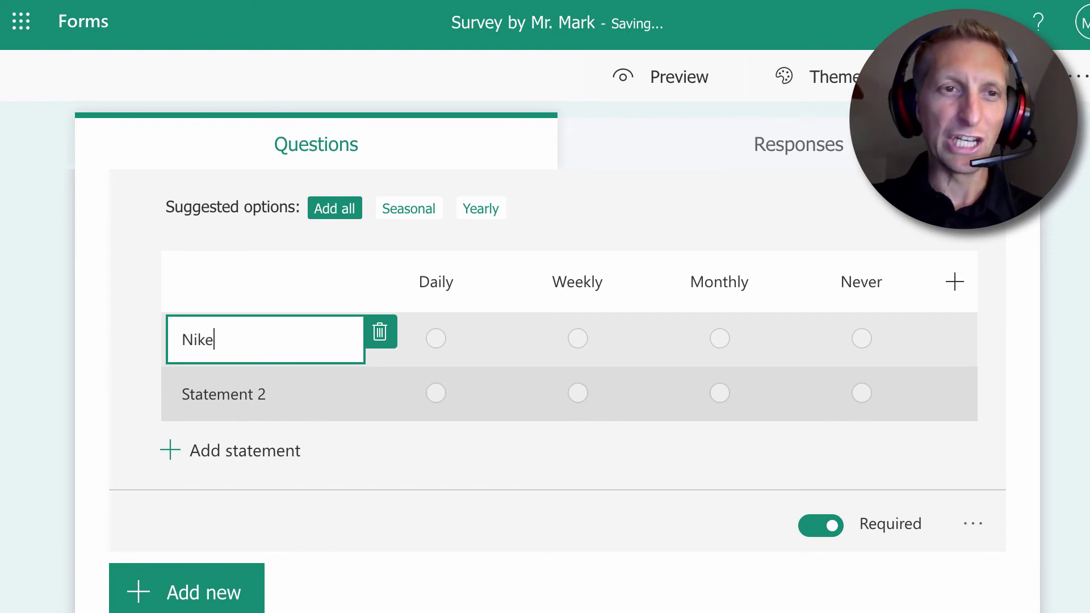
left_click(253, 392)
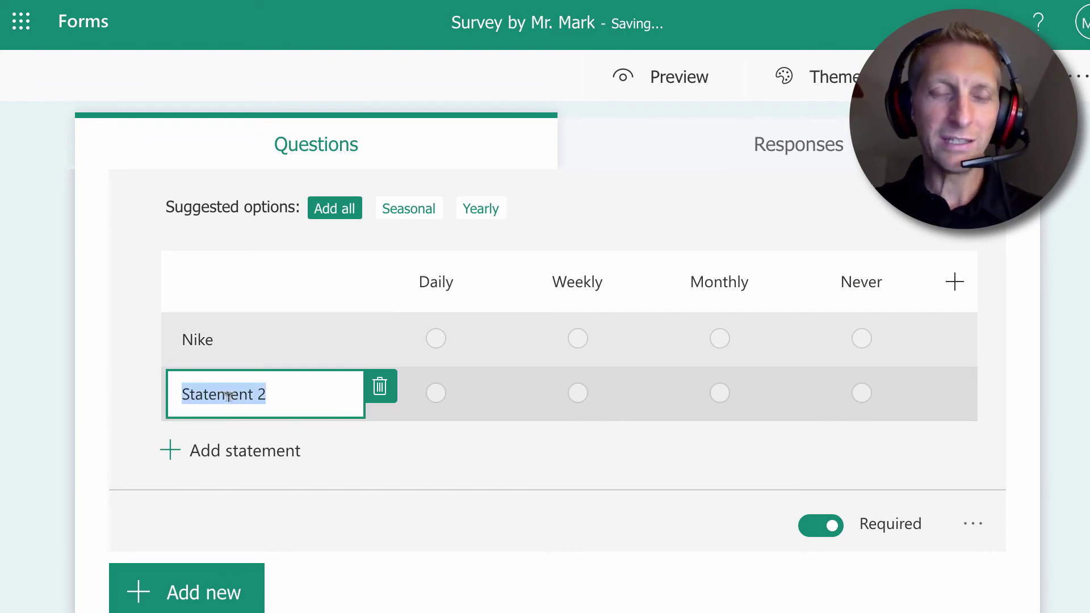
type("Adidas")
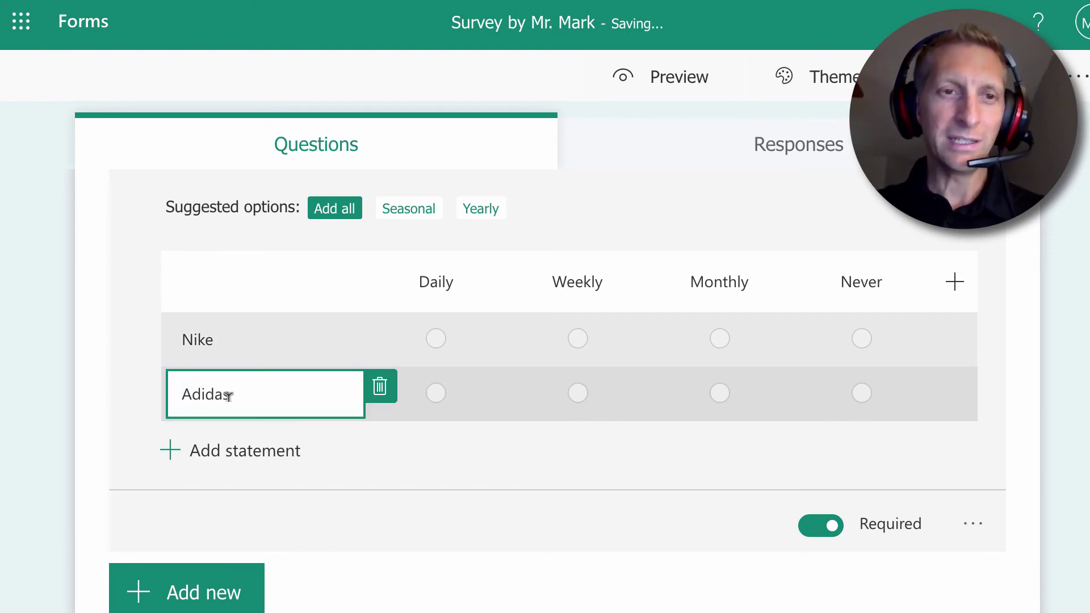
left_click(236, 450)
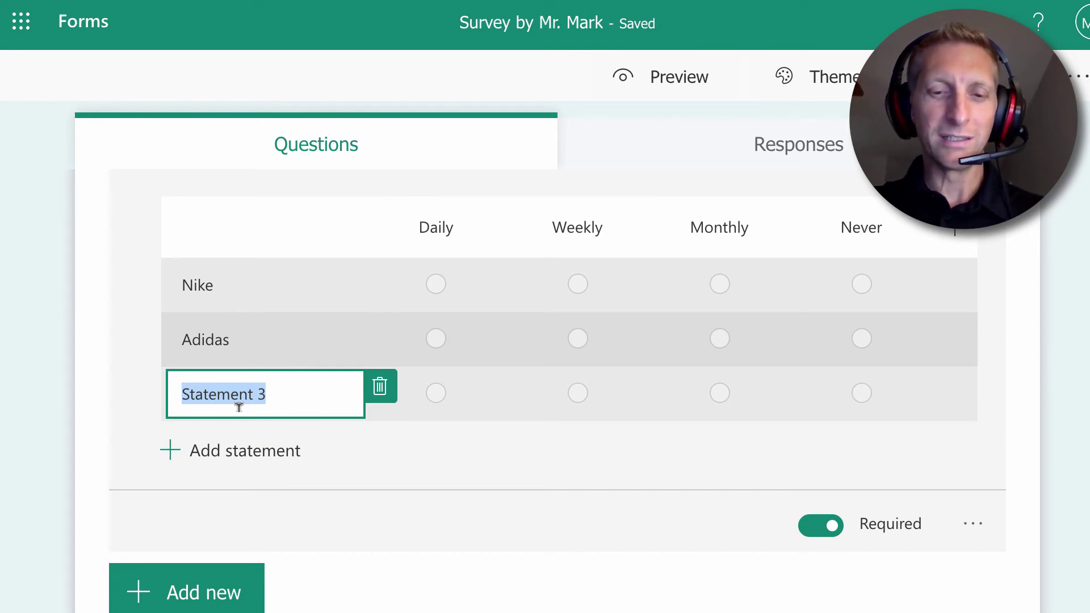
type("Puma")
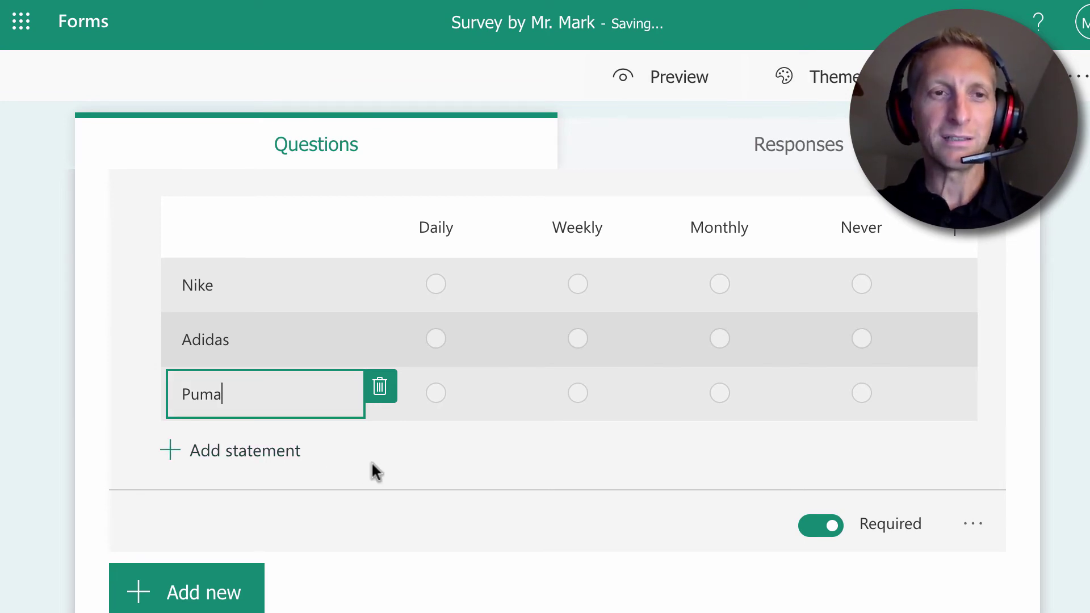
left_click(363, 482)
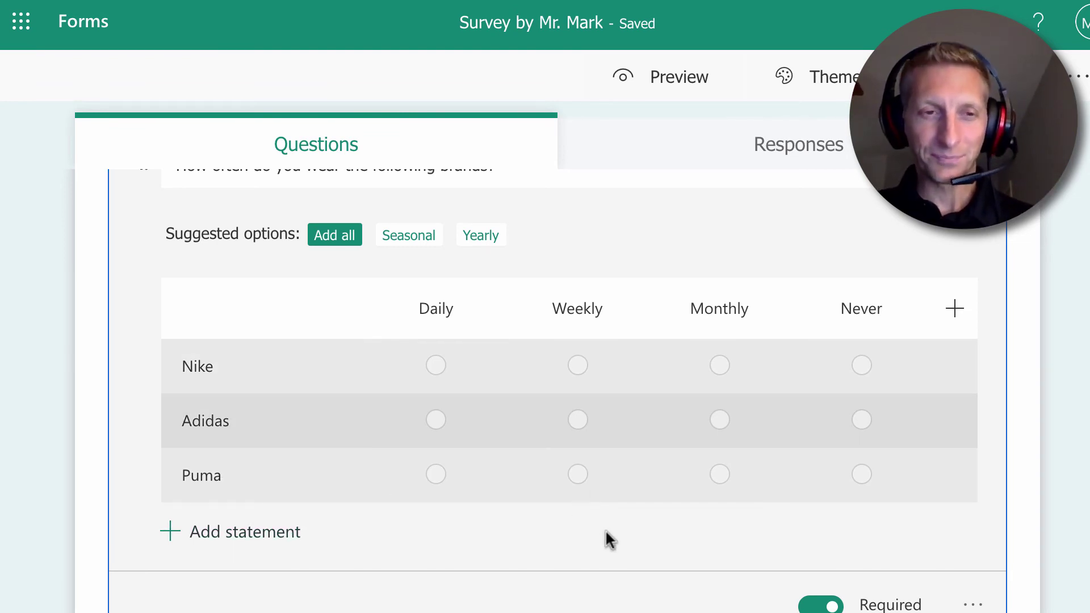
Try the blue and city bus themes, then give the survey the plain dark blue theme.
scroll(605, 529, "down", 5)
scroll(603, 519, "up", 4)
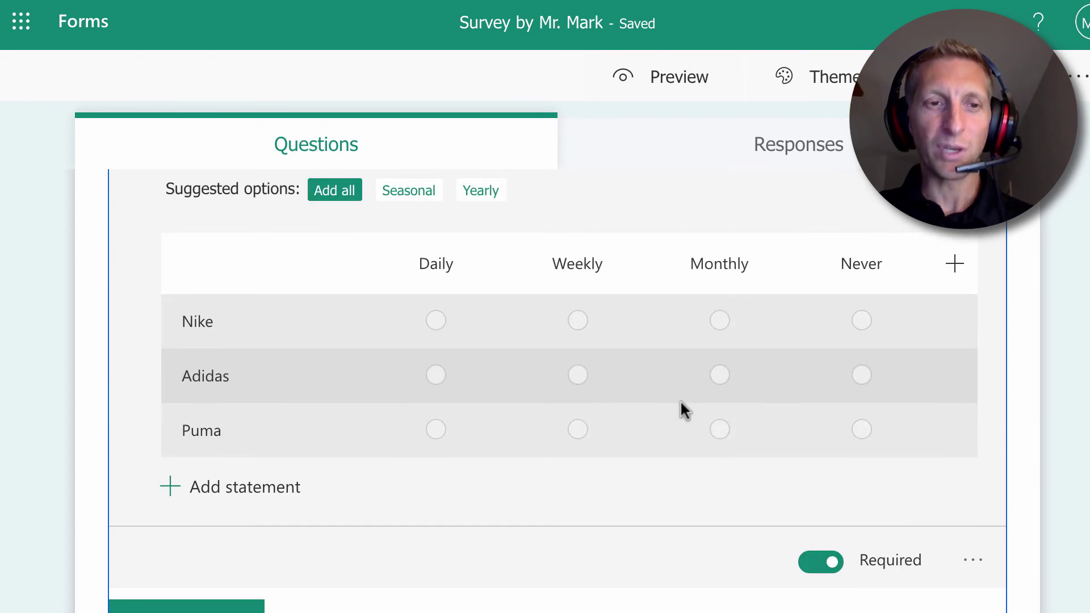
scroll(680, 404, "up", 3)
scroll(585, 300, "down", 8)
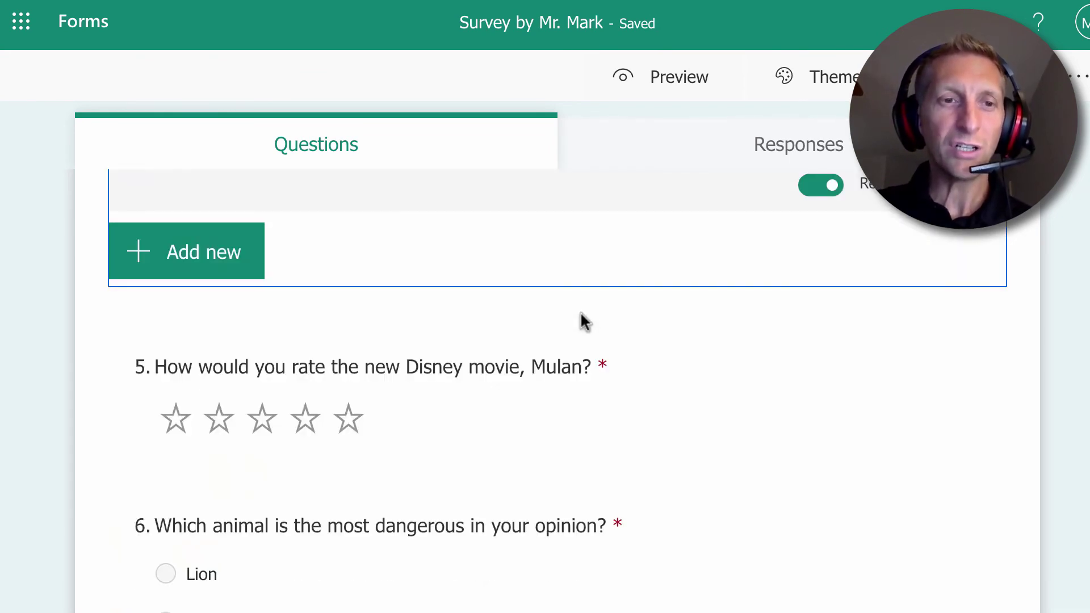
scroll(735, 332, "up", 10)
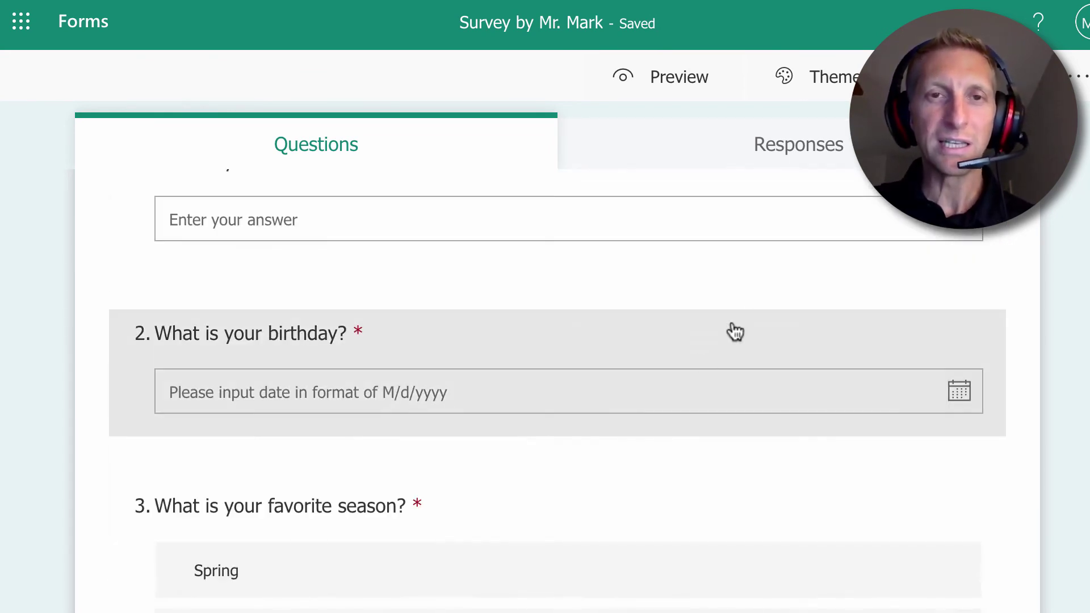
scroll(735, 332, "up", 5)
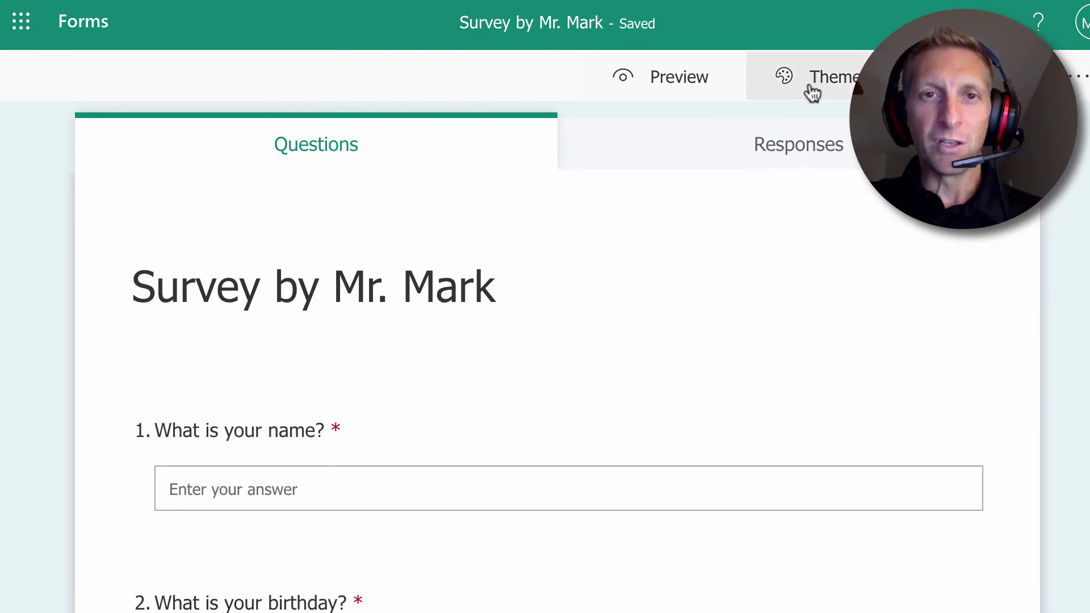
left_click(813, 90)
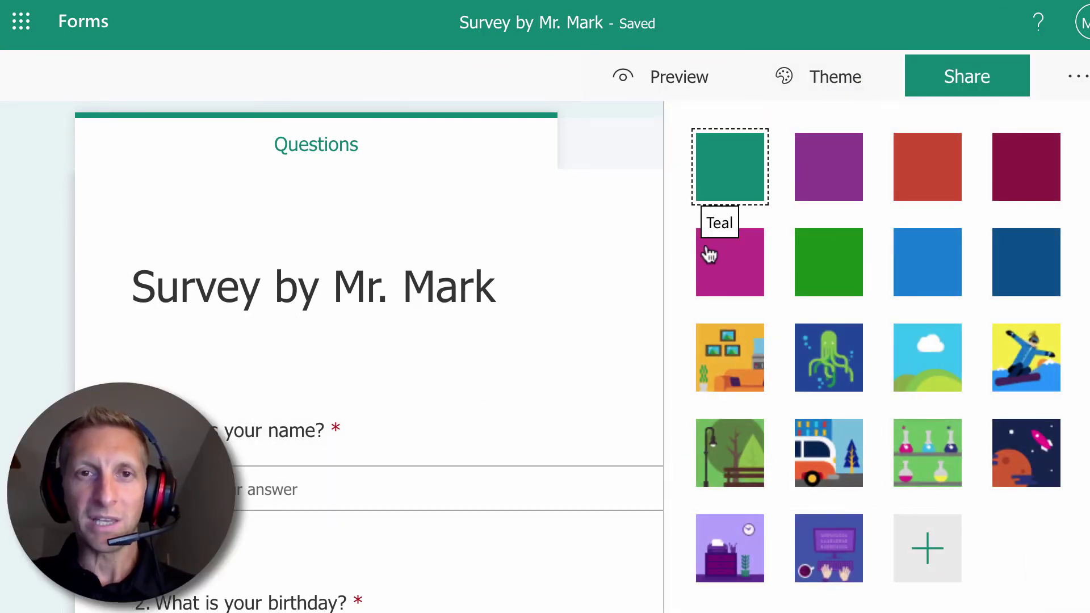
left_click(916, 272)
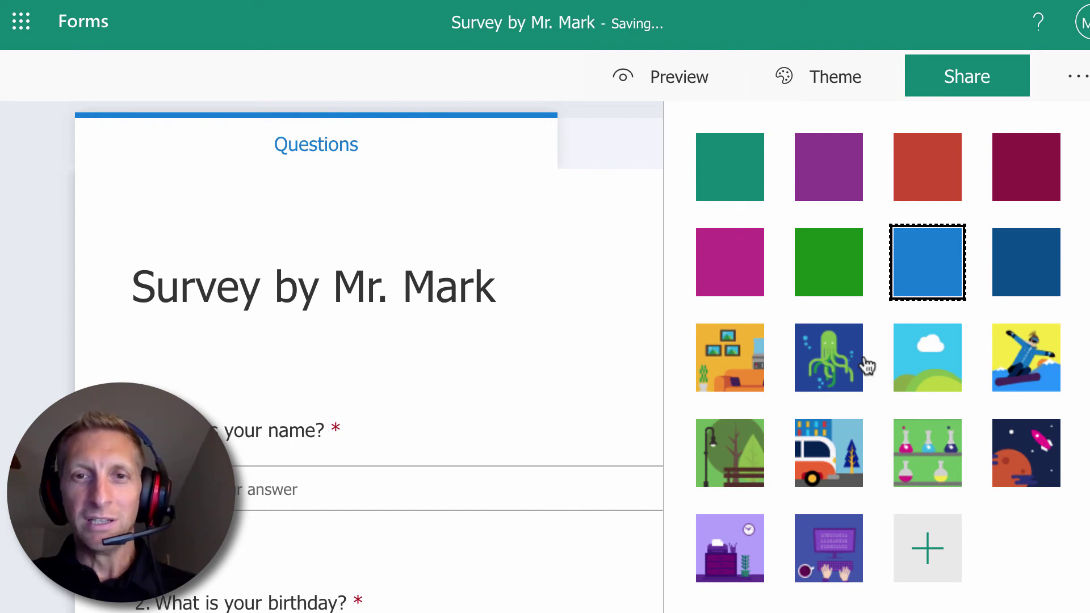
left_click(825, 466)
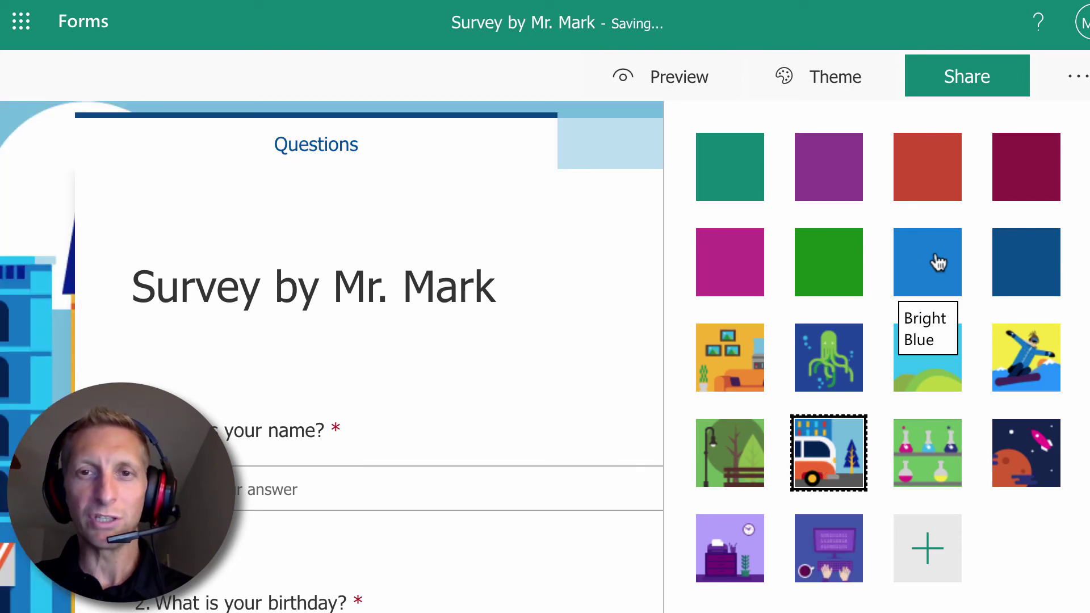
left_click(1017, 264)
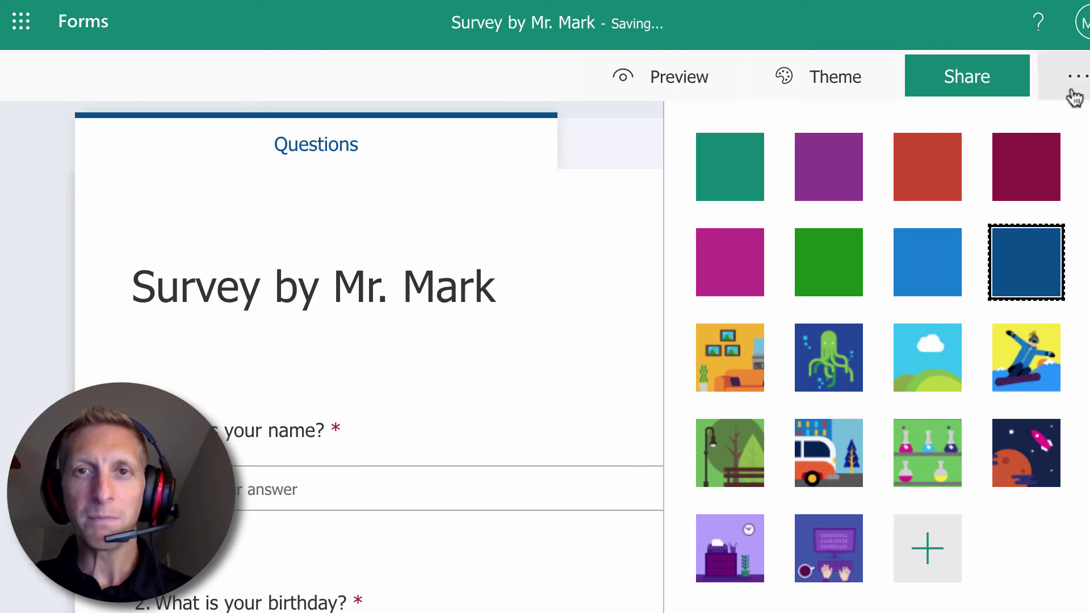
Preview the survey as a respondent and rank Spring first among the seasons.
left_click(703, 80)
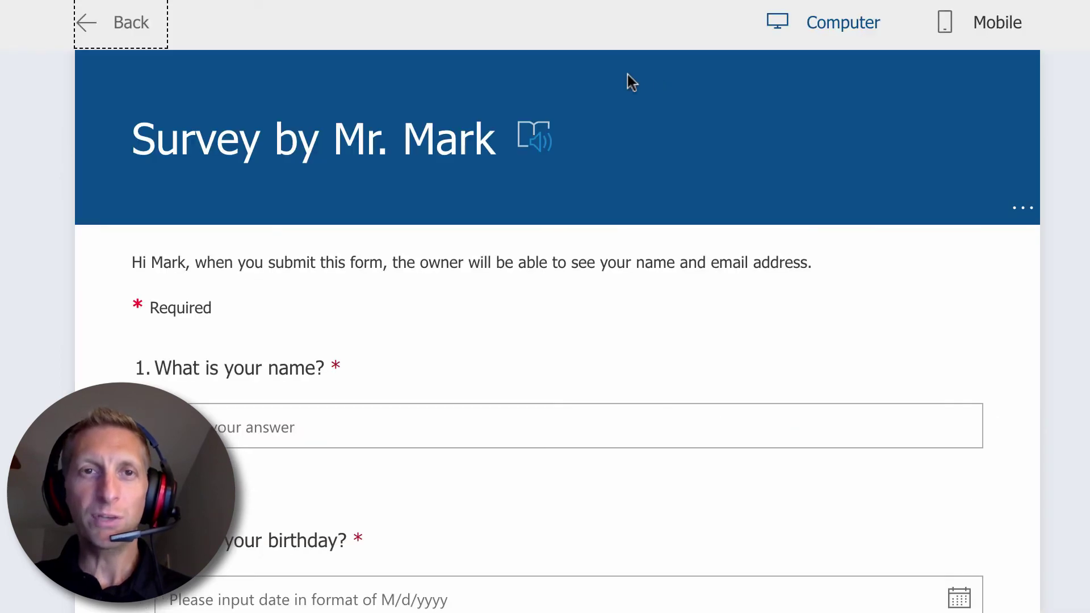
scroll(522, 314, "down", 1)
scroll(520, 306, "down", 15)
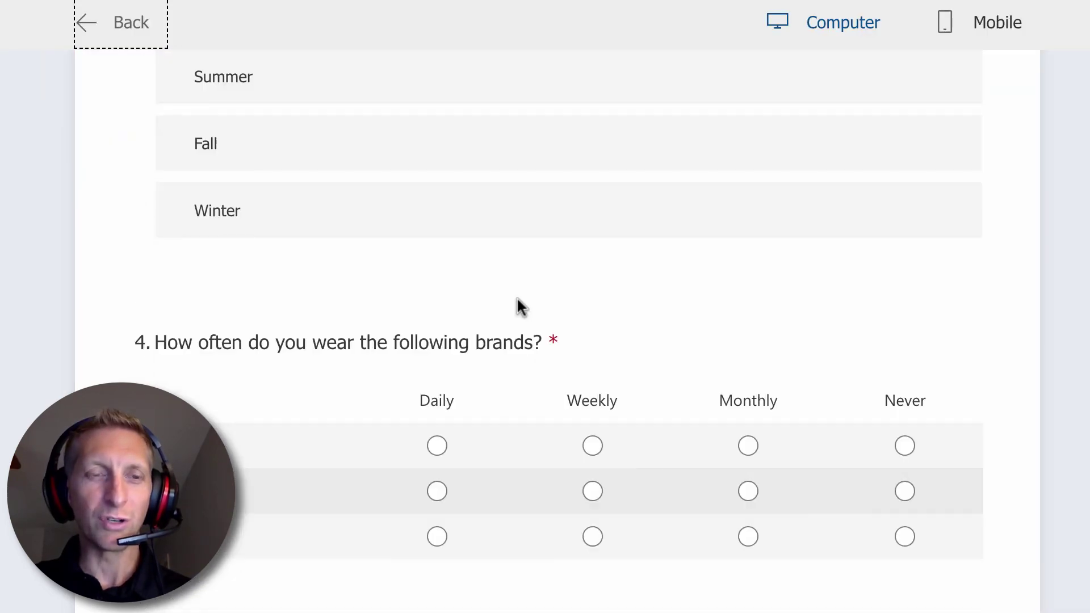
scroll(536, 312, "up", 15)
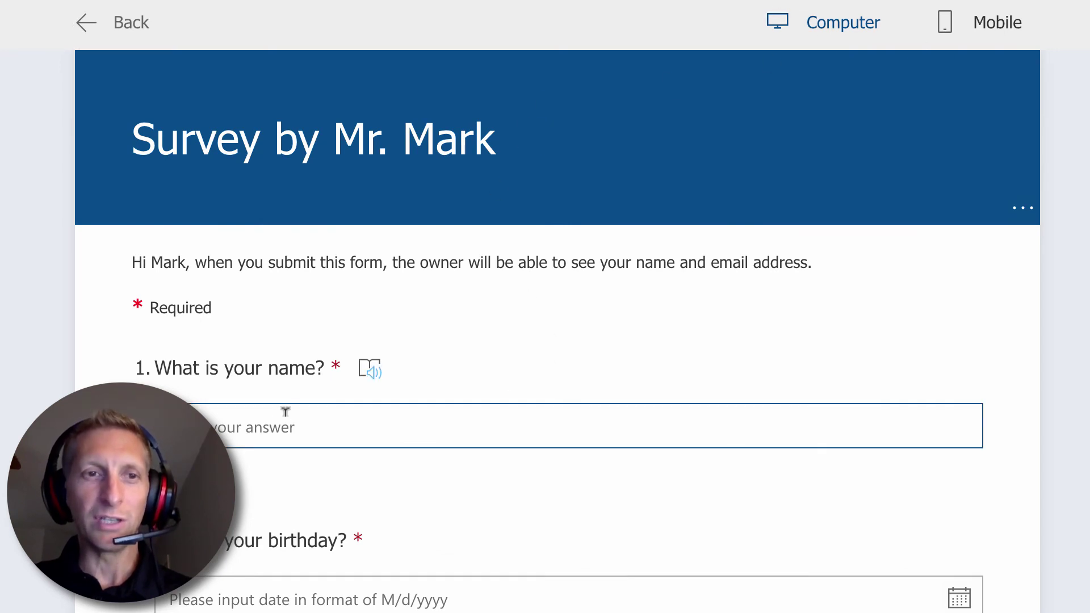
scroll(311, 400, "down", 8)
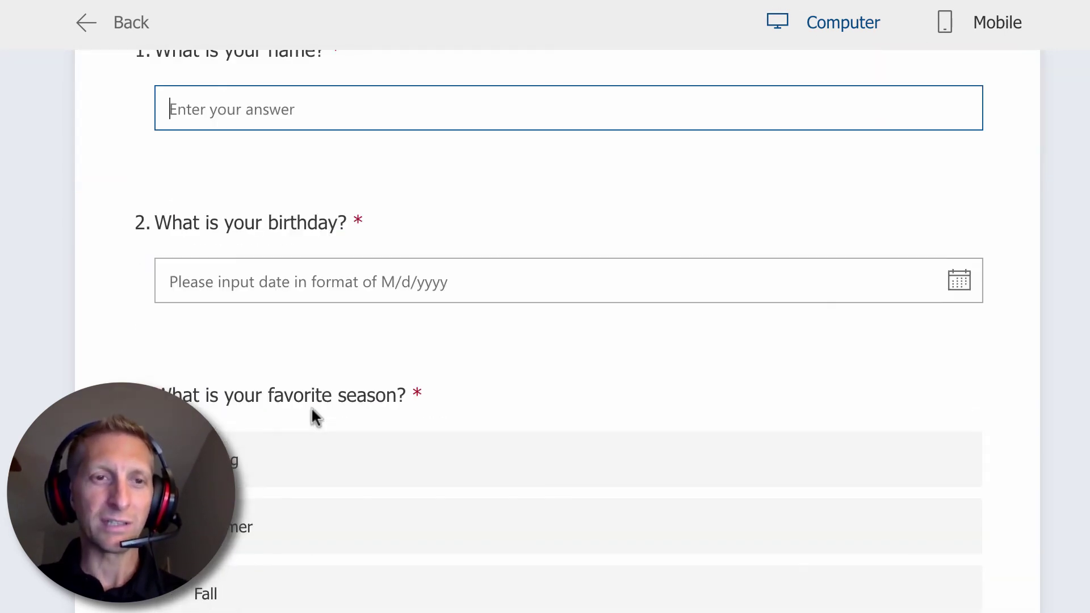
left_click_drag(242, 332, 272, 332)
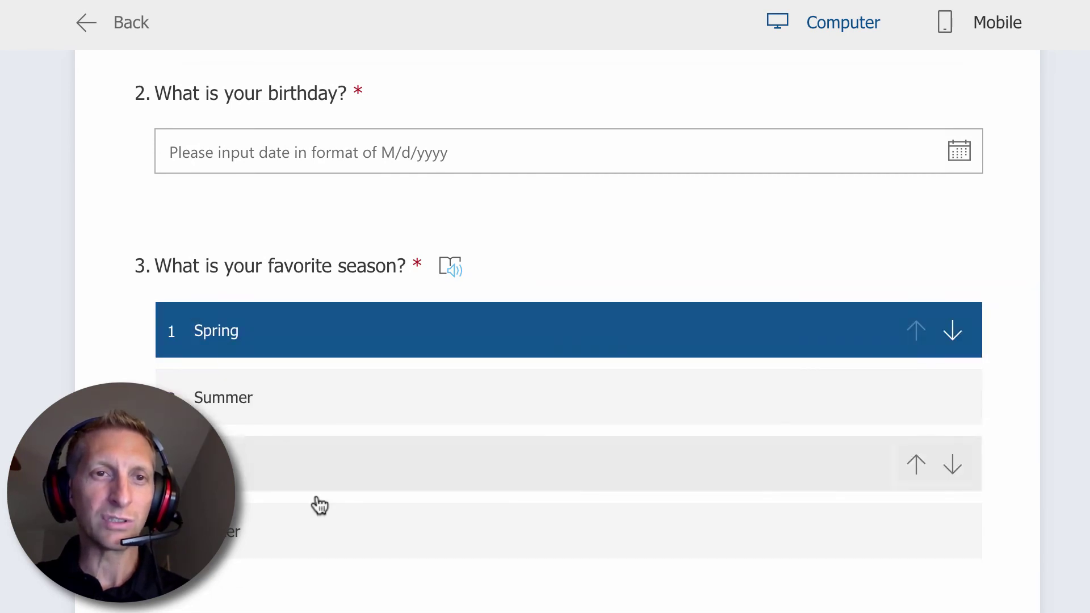
Answer the brand grid with Daily for Nike and Weekly for the others, and rate Mulan five stars.
scroll(292, 437, "down", 7)
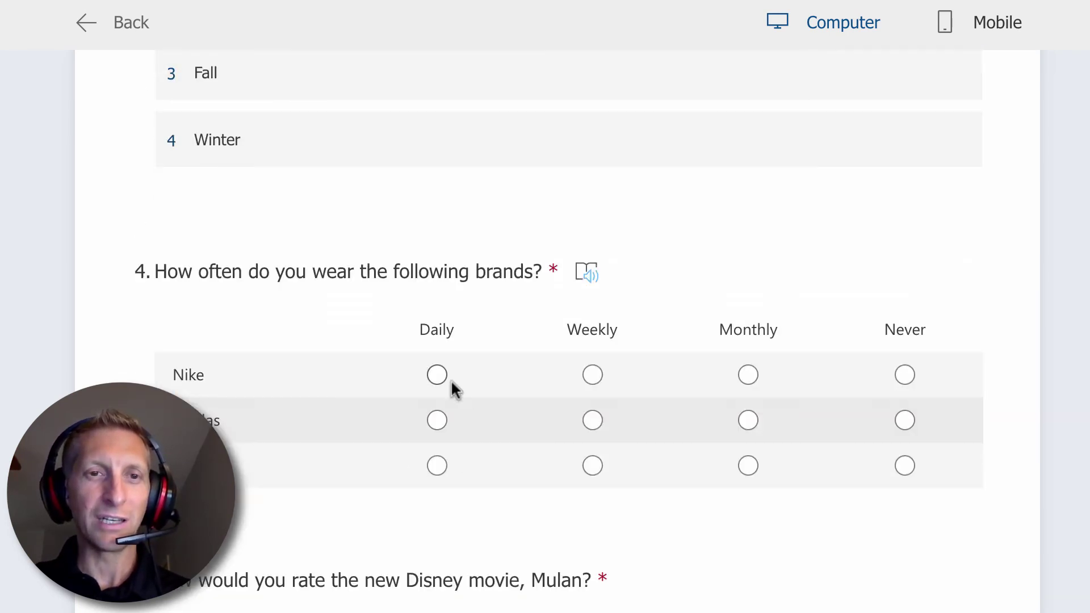
left_click(438, 375)
left_click(590, 420)
left_click(591, 467)
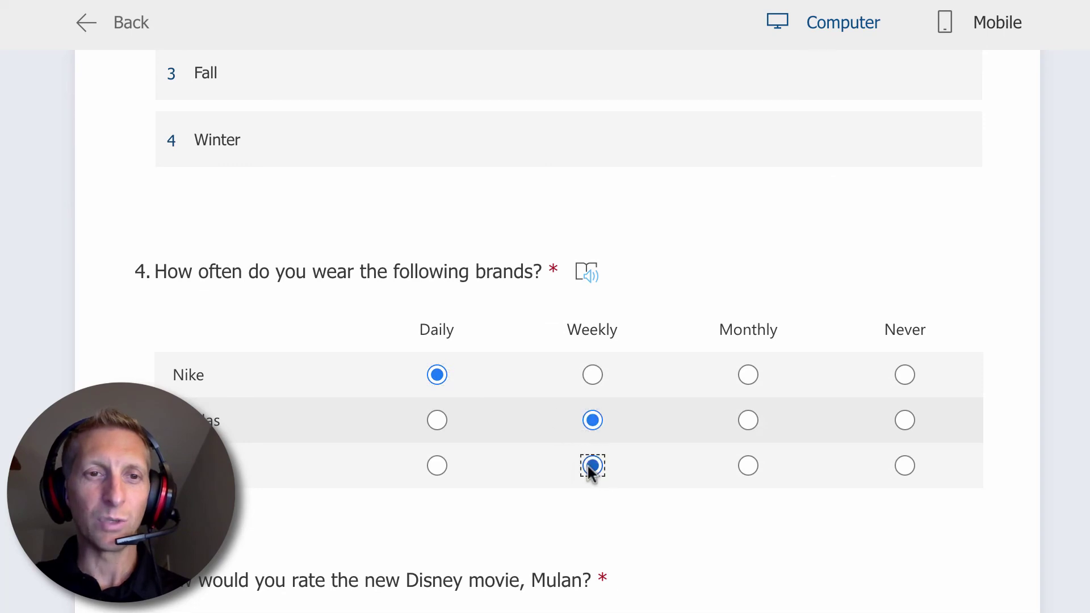
scroll(397, 567, "down", 1)
left_click(353, 587)
scroll(652, 326, "up", 15)
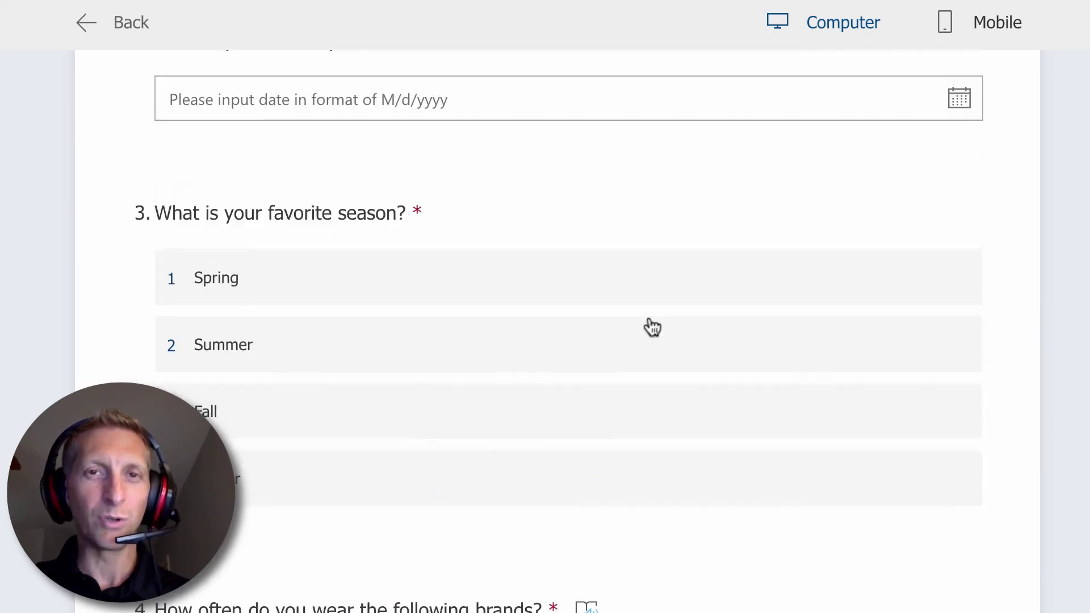
Return to the survey editor and copy the form's share link.
left_click(122, 22)
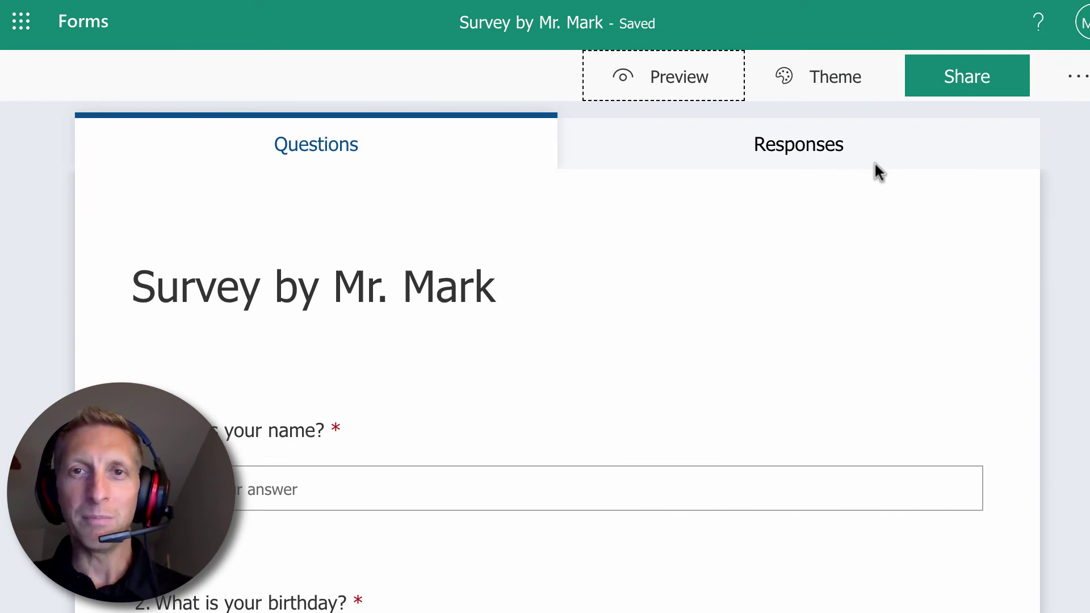
left_click(977, 88)
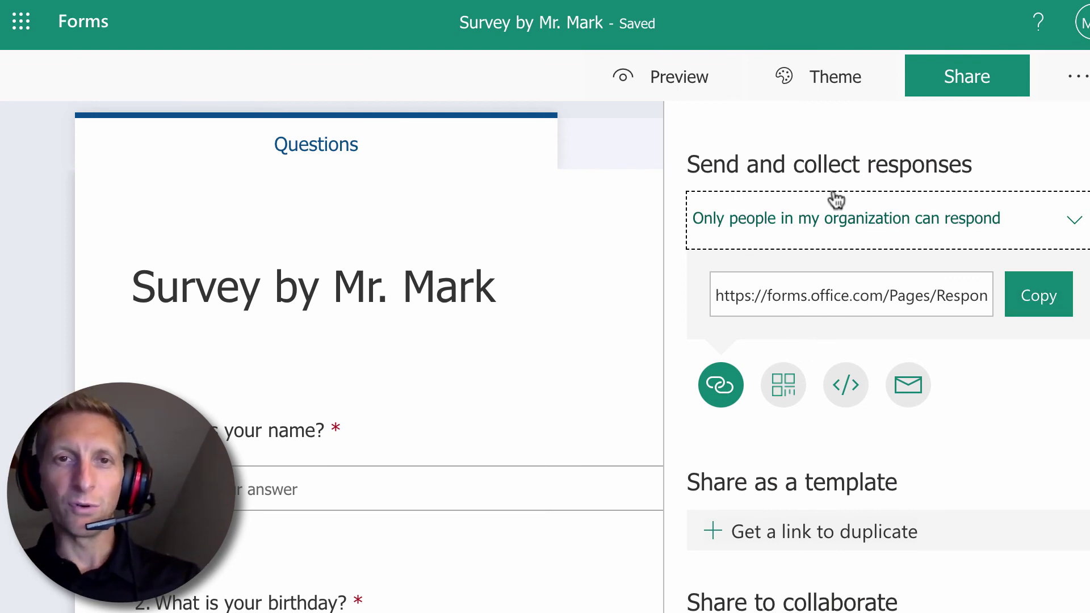
left_click(793, 294)
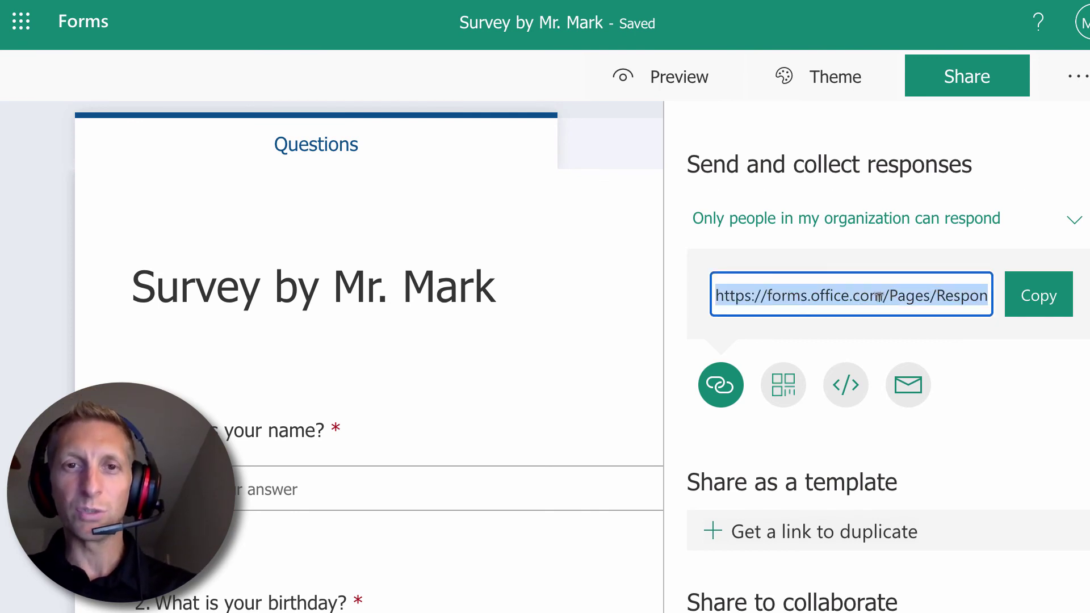
left_click_drag(879, 296, 1022, 316)
left_click(1022, 306)
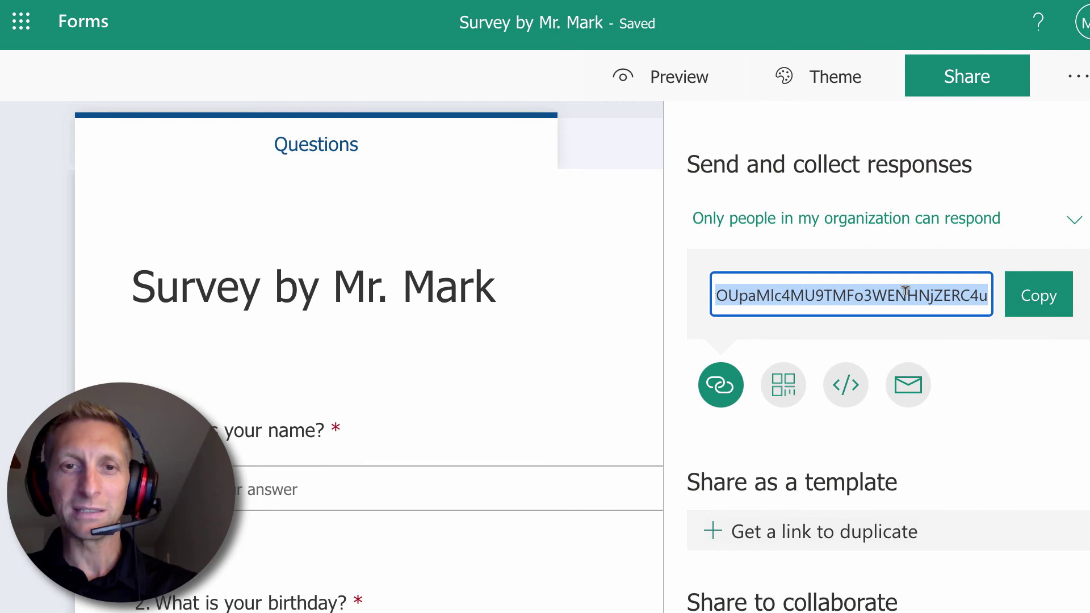
left_click(1010, 381)
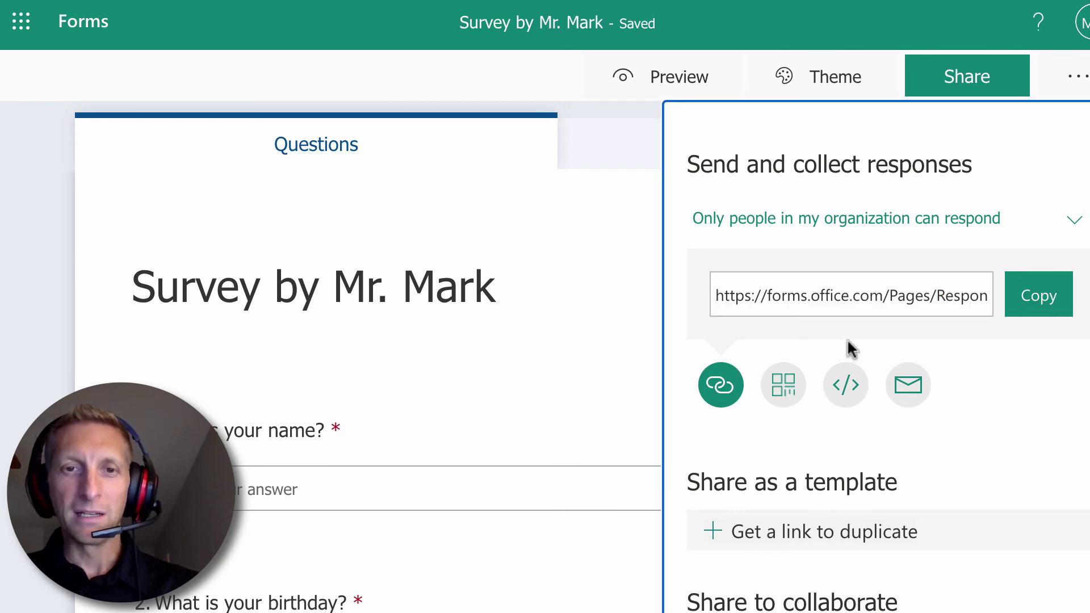
left_click(1056, 309)
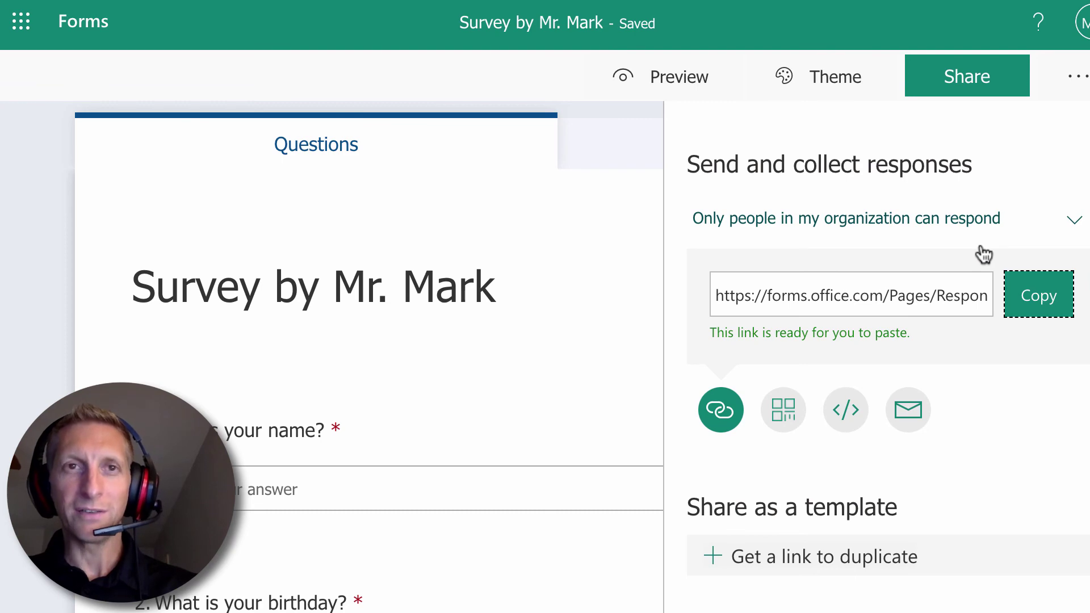
key("ctrl+t")
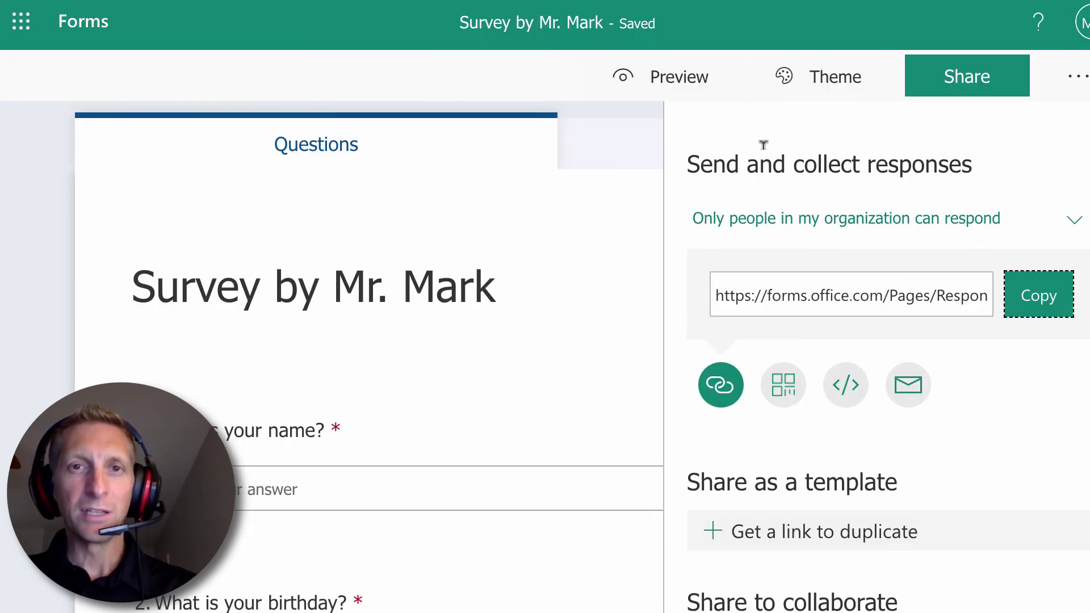
left_click(1025, 310)
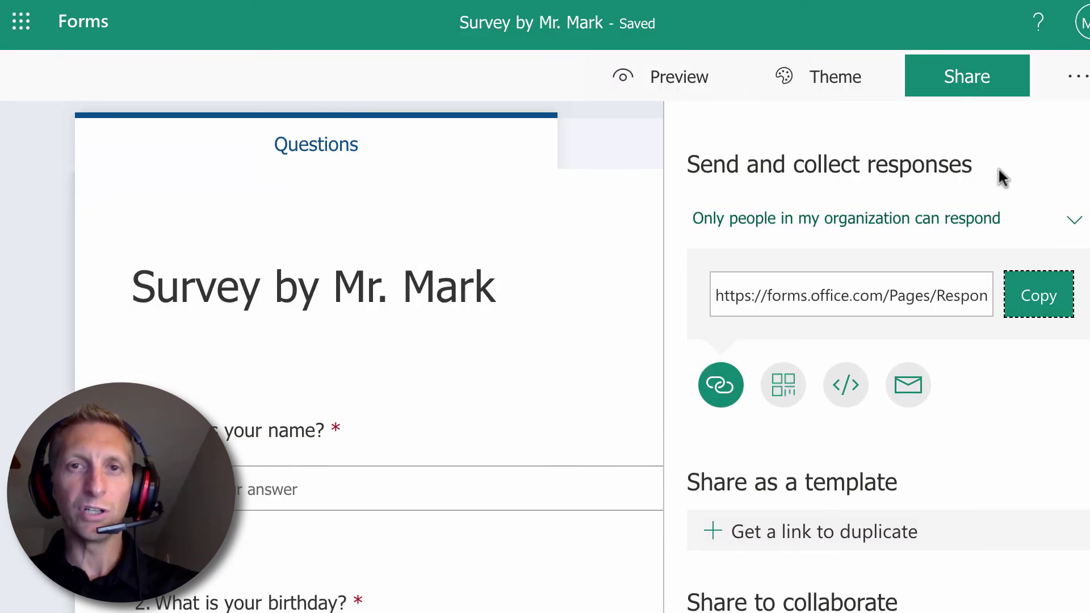
Keep responses limited to the organization, close sharing, and show the Responses view.
left_click(1075, 219)
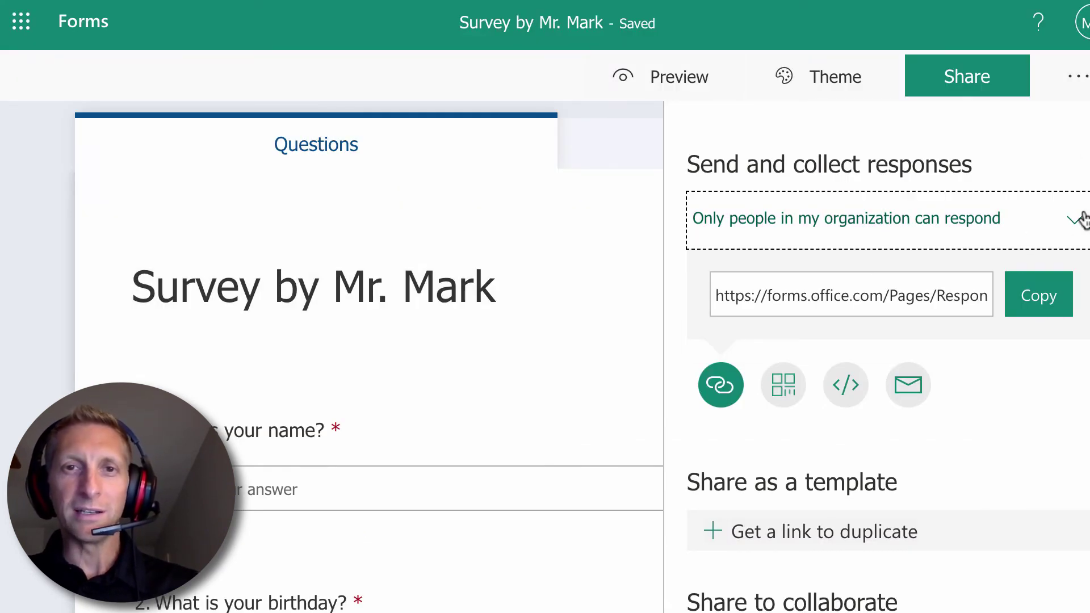
left_click(1079, 219)
left_click(1079, 219)
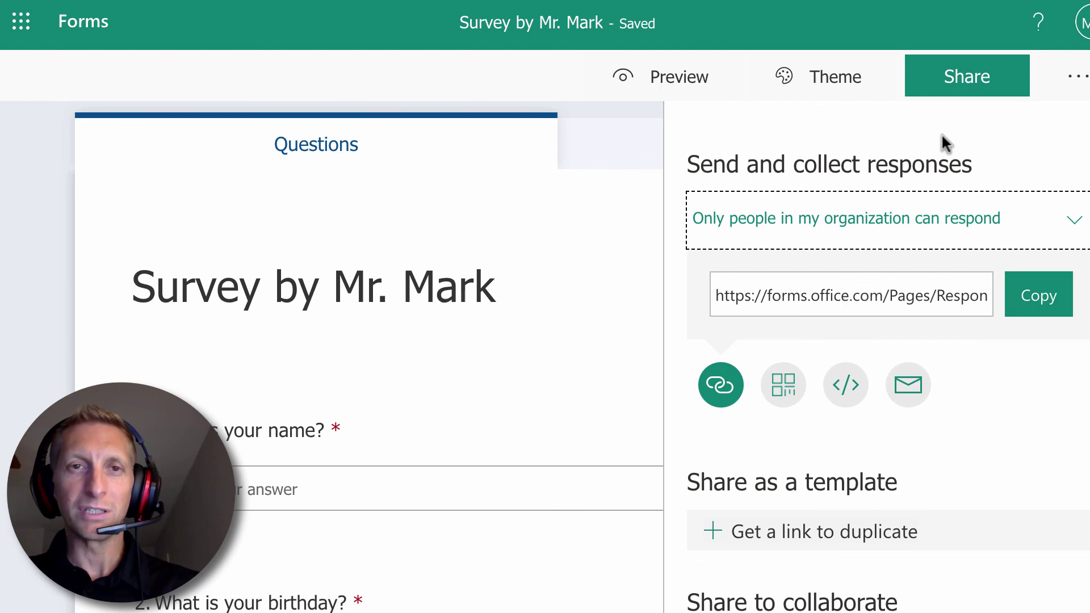
left_click(972, 83)
left_click(783, 156)
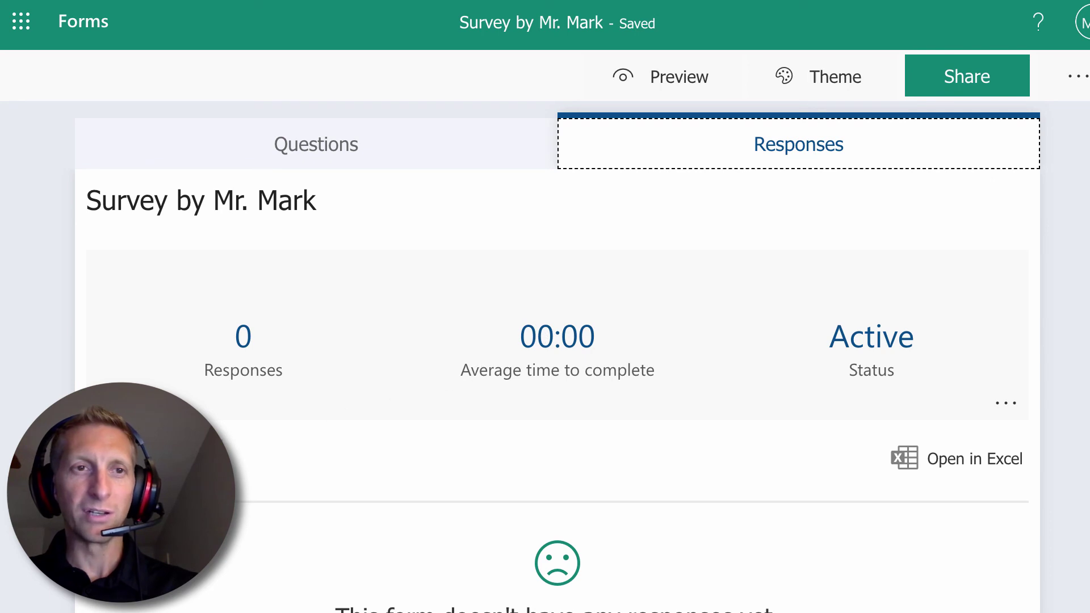
Create a view-only summary link for the survey's responses and copy it.
scroll(590, 460, "down", 1)
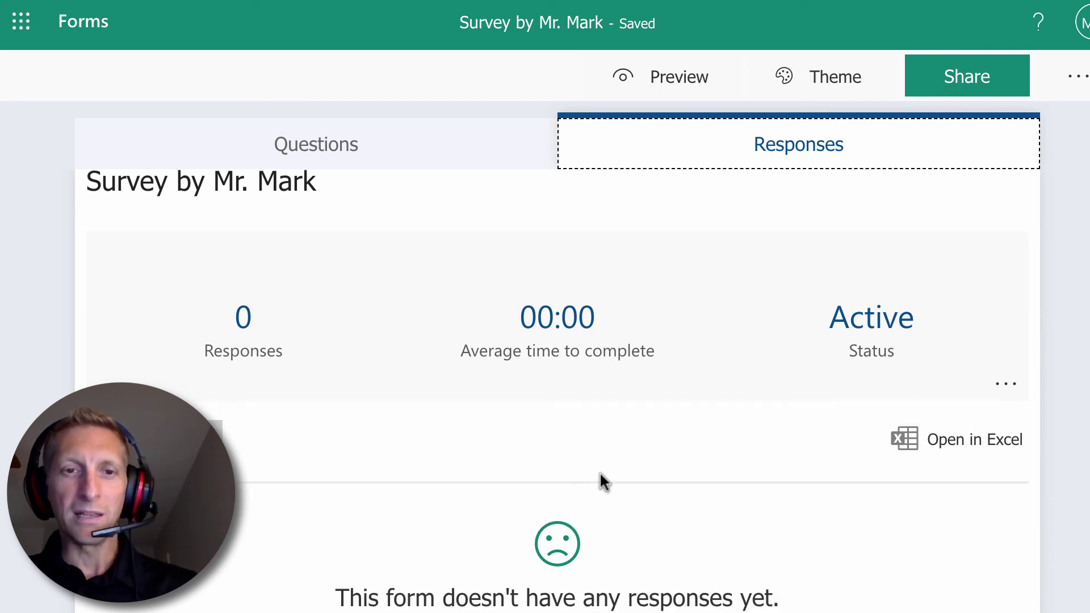
scroll(611, 500, "up", 1)
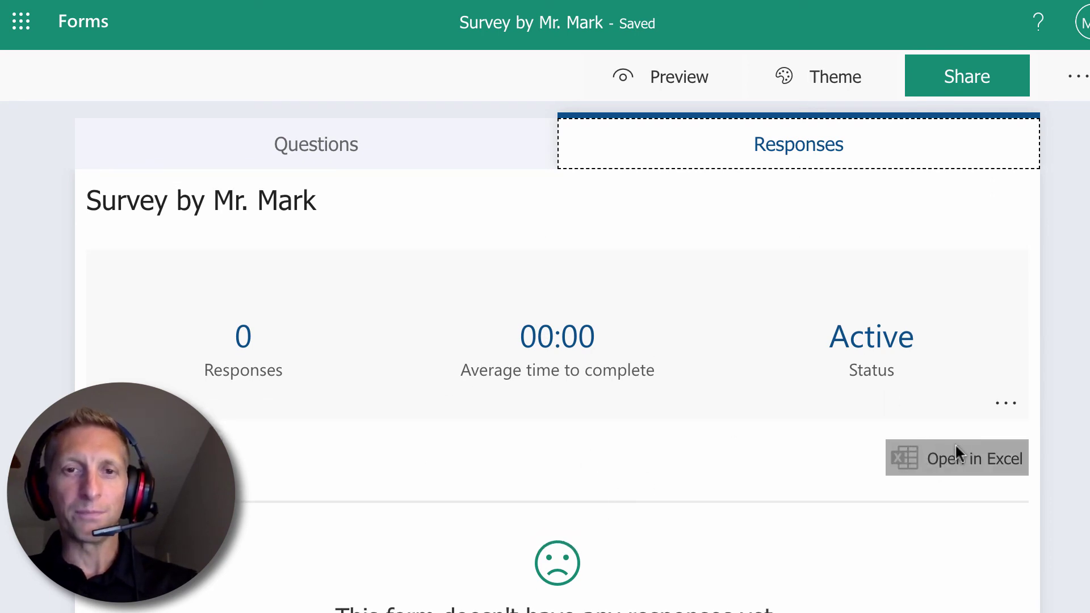
left_click(1007, 404)
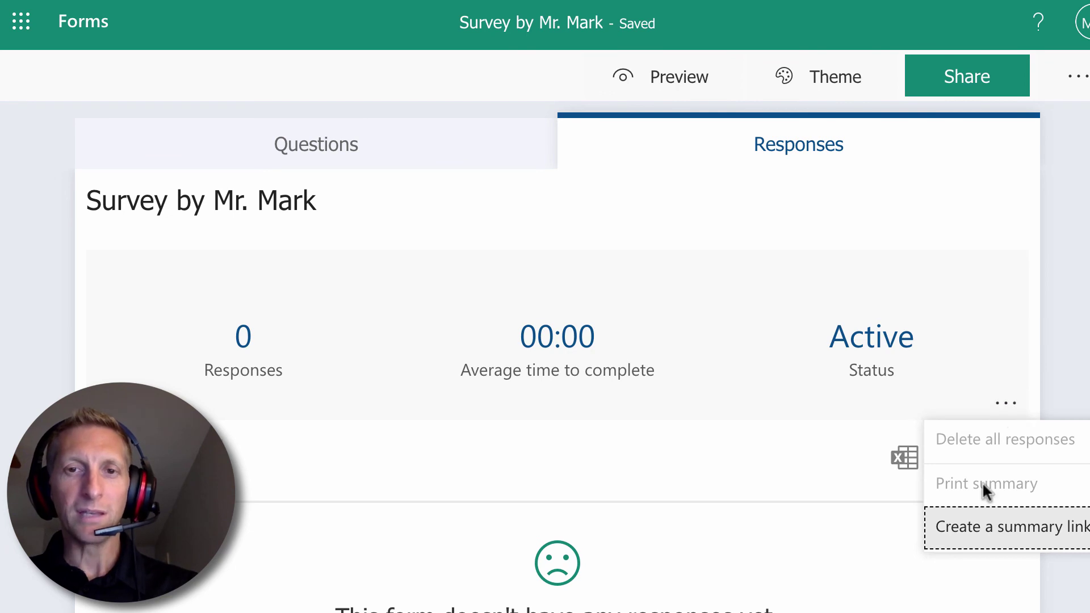
left_click(991, 531)
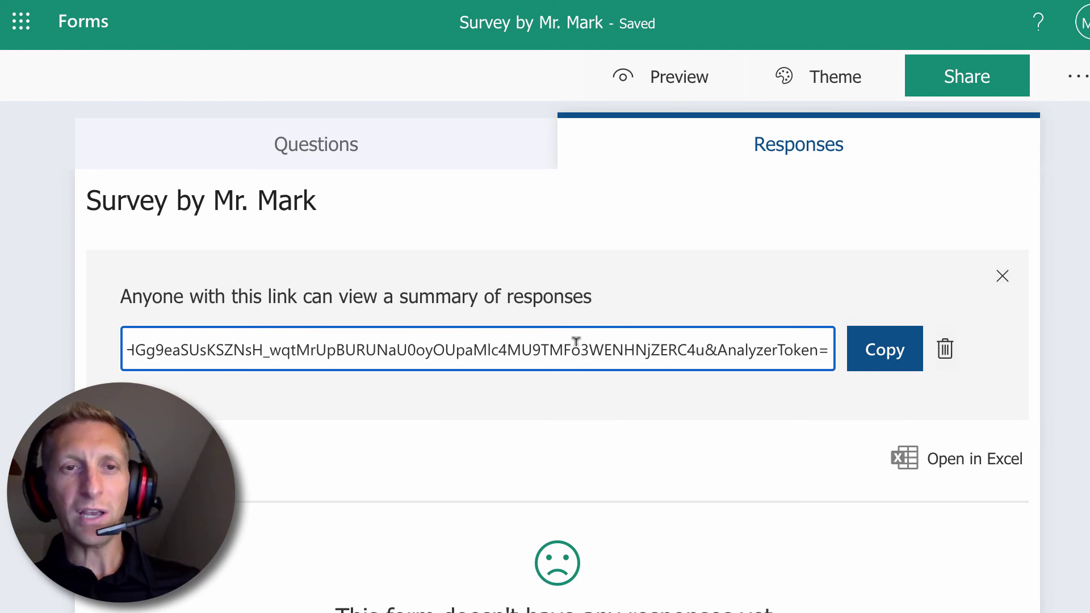
left_click(875, 356)
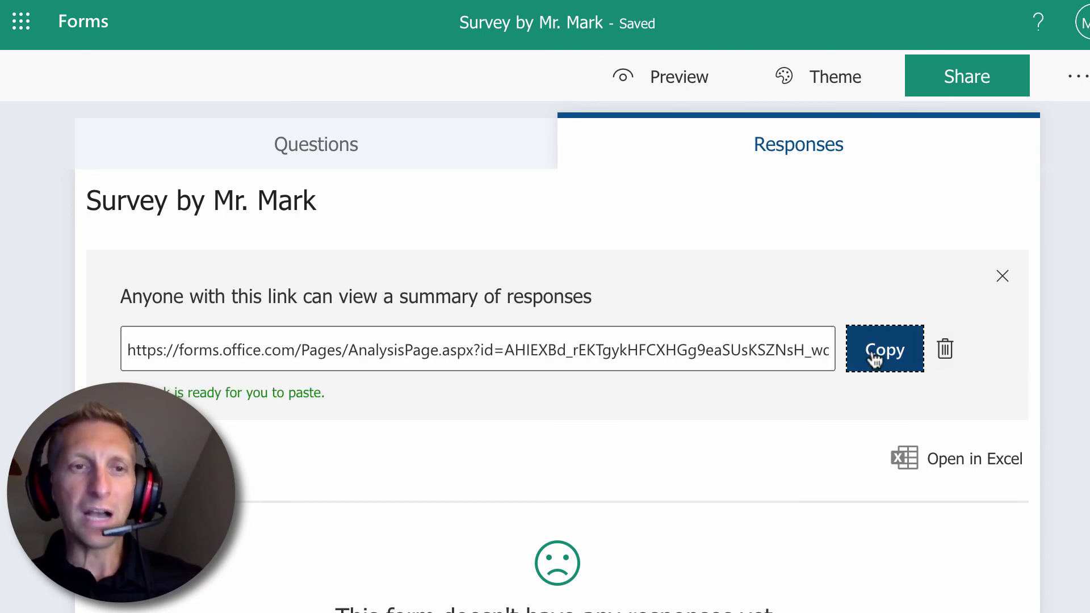